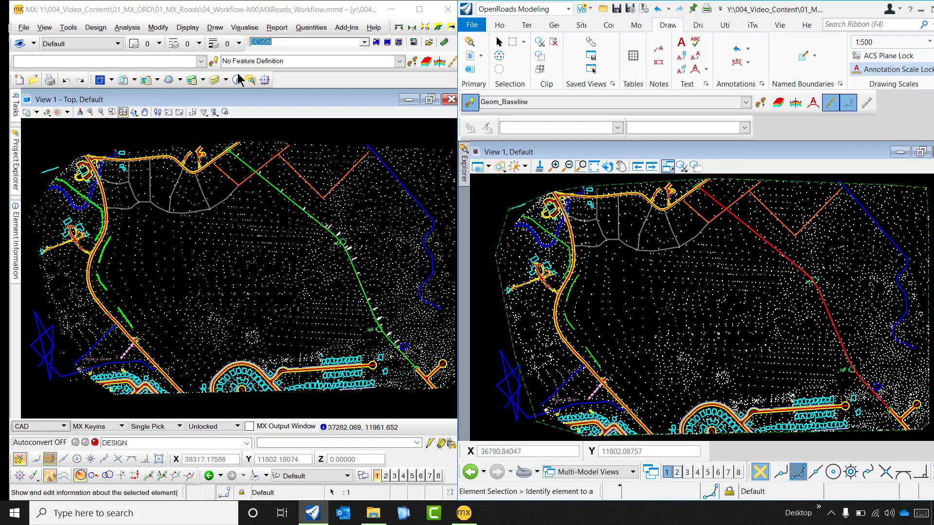
- Start a new horizontal alignment report
left_click(215, 28)
left_click(275, 28)
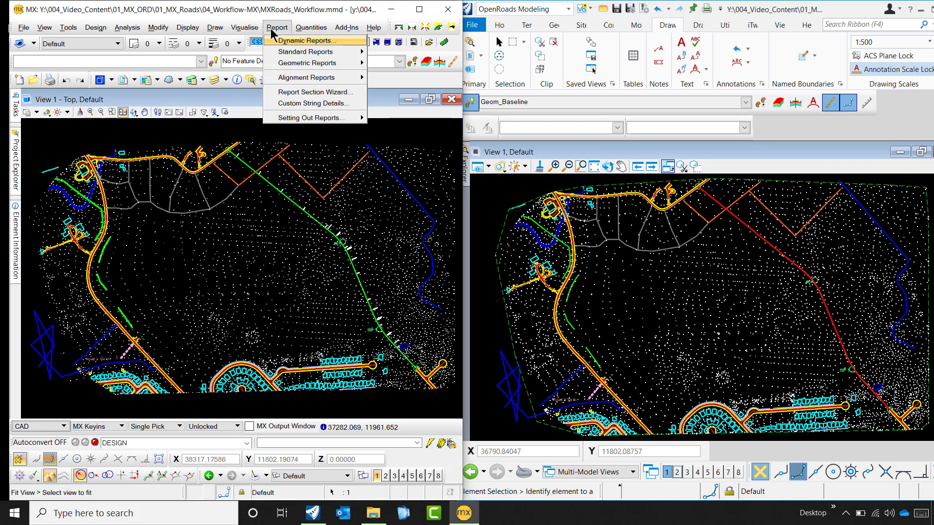
left_click(276, 28)
left_click(276, 28)
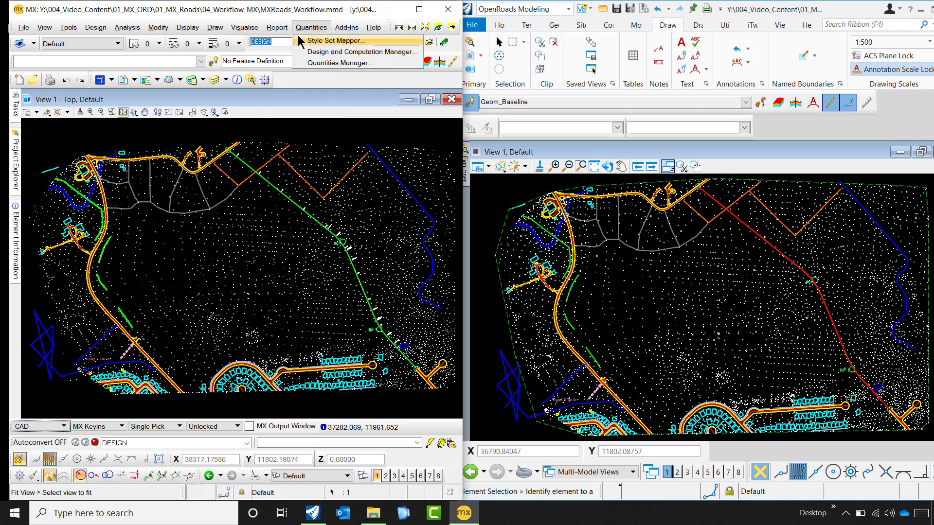
mouse_move(296, 65)
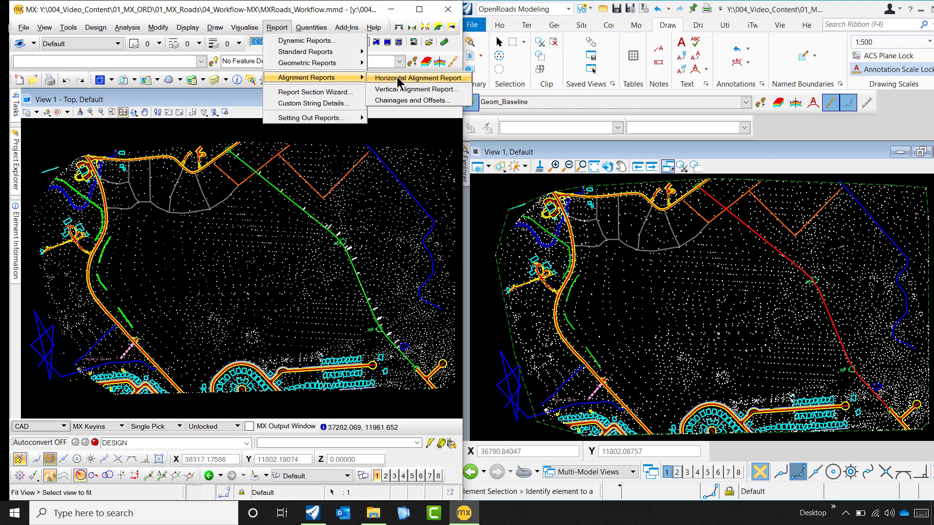
left_click(397, 77)
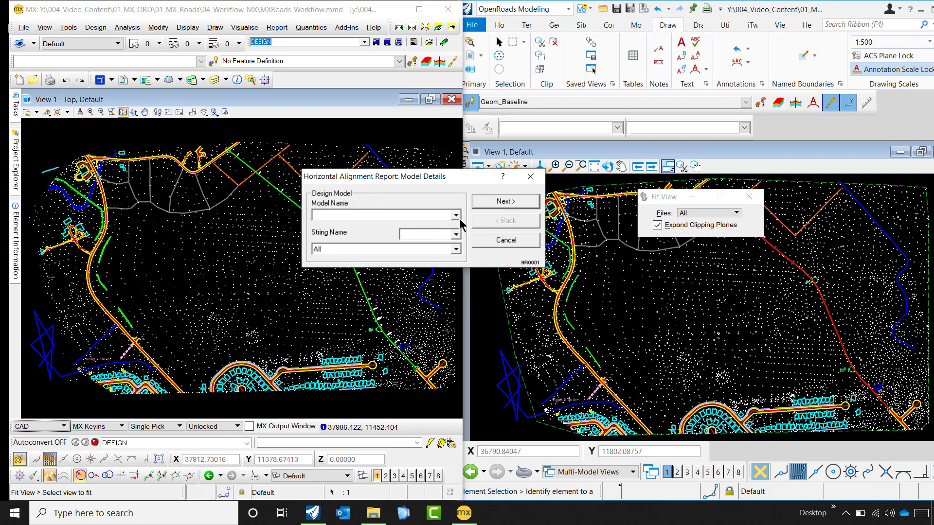
- Choose model DESIGN and string MC00 for the report and continue to its details
left_click(456, 216)
left_click(379, 225)
left_click(456, 234)
left_click(428, 247)
left_click(496, 202)
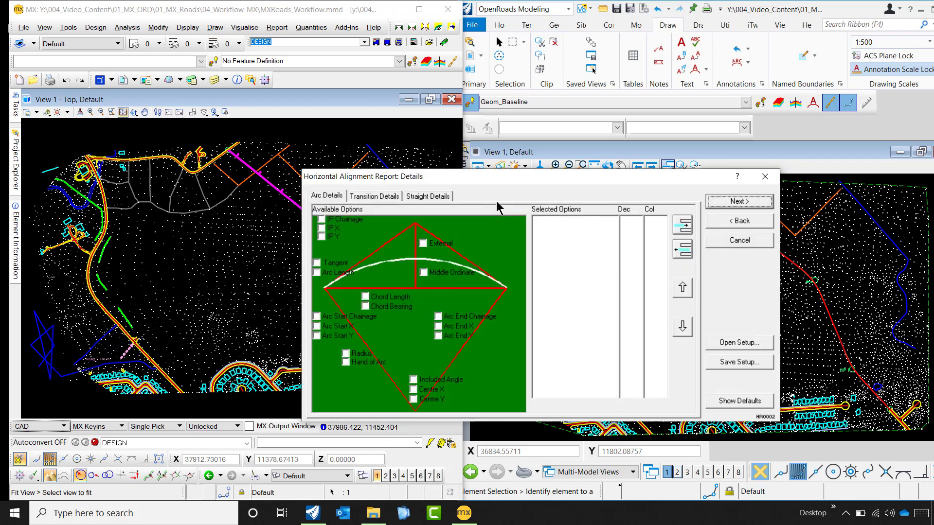
- Include IP chainage, tangent, arc length, middle ordinate, arc start chainage and arc end chainage in the arc details
left_click_drag(507, 181, 507, 76)
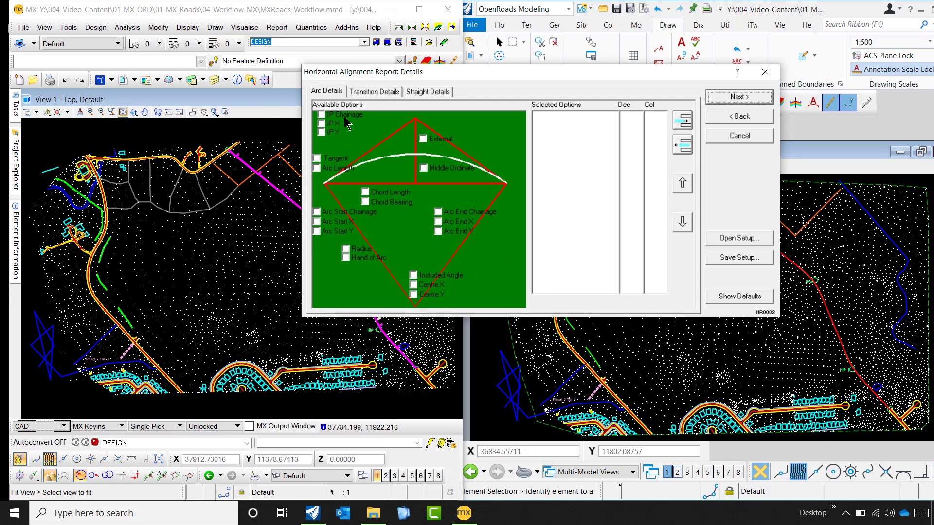
left_click(322, 115)
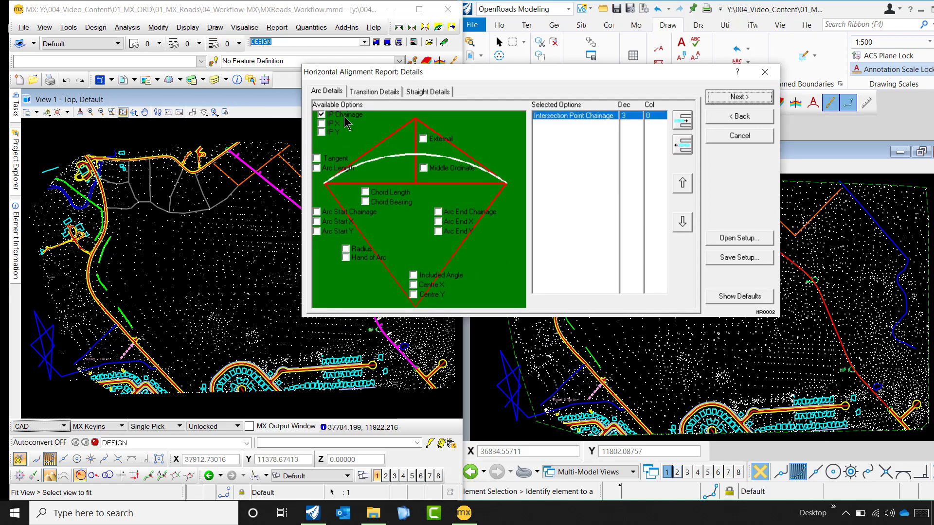
left_click(334, 160)
left_click(325, 170)
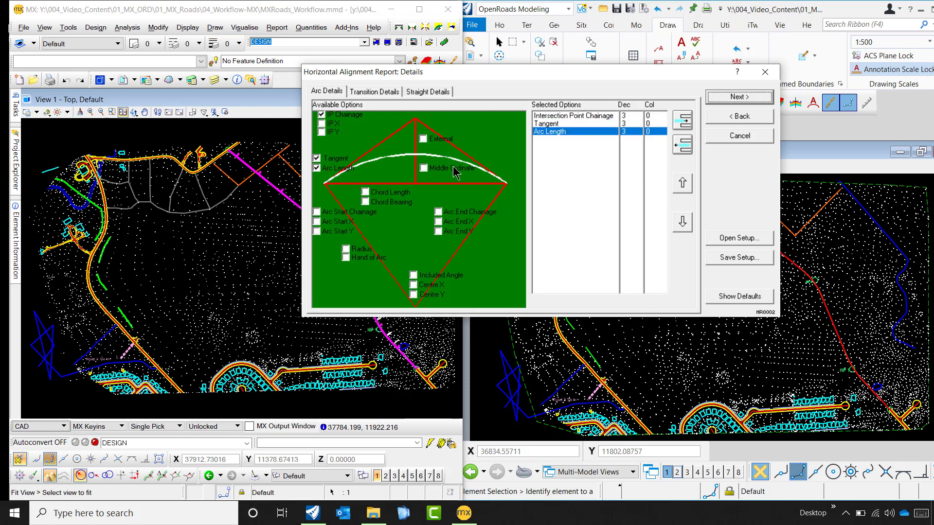
left_click(434, 170)
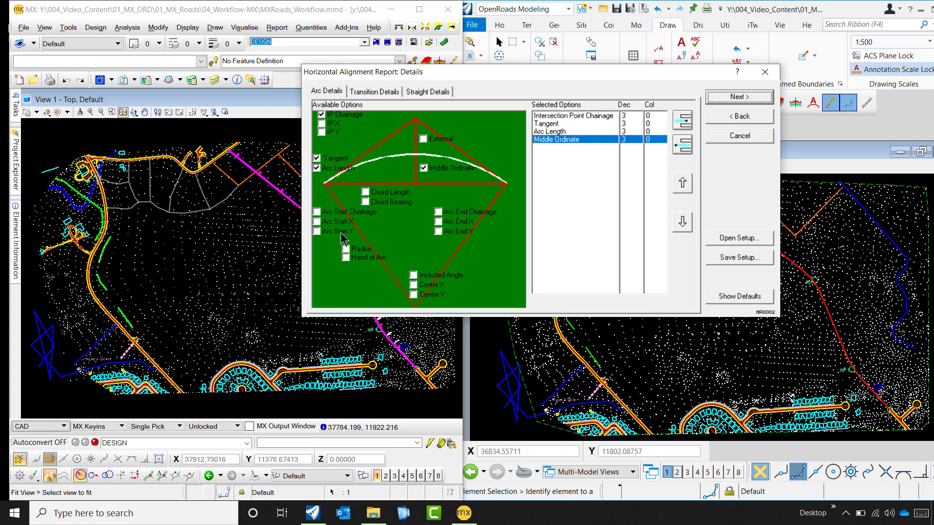
left_click(329, 213)
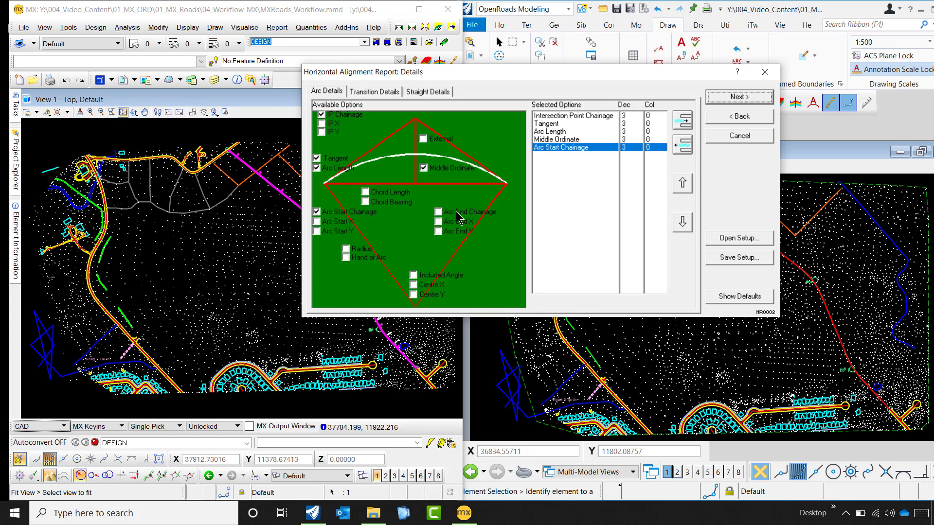
left_click(439, 212)
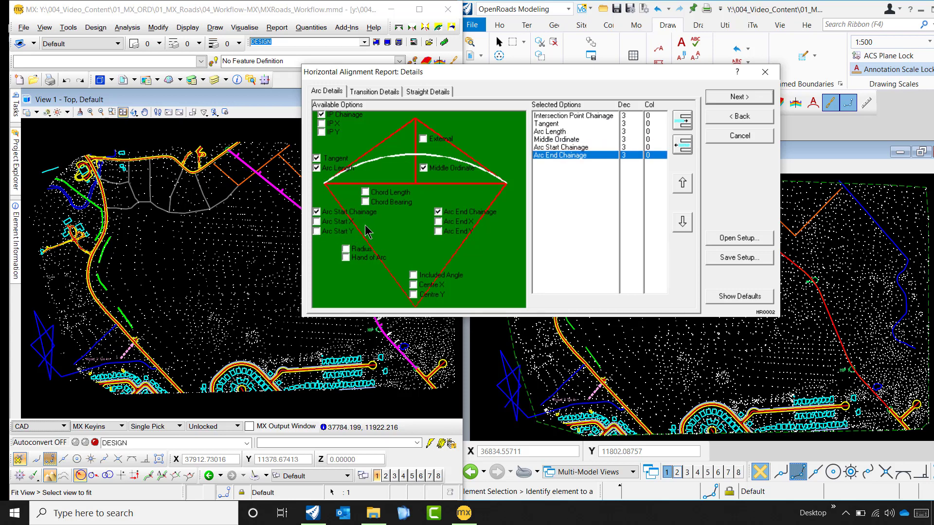
- Add the arc start and end X and Y coordinates, radius and hand of arc to the arc details
left_click(333, 222)
left_click(333, 232)
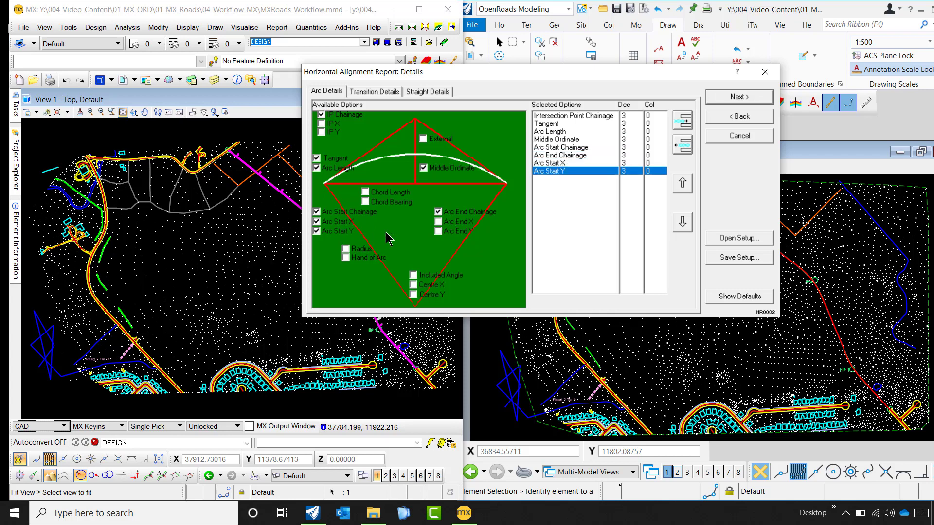
left_click(439, 231)
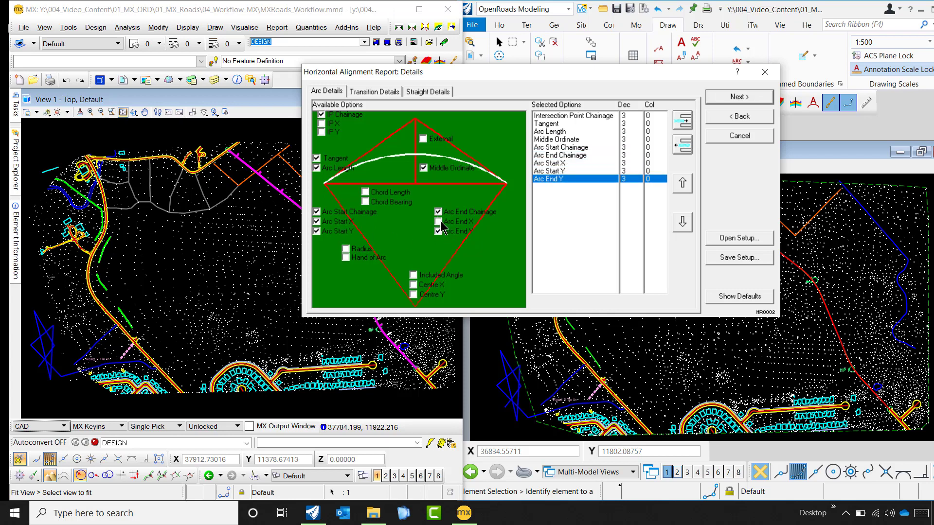
left_click(439, 222)
left_click(346, 249)
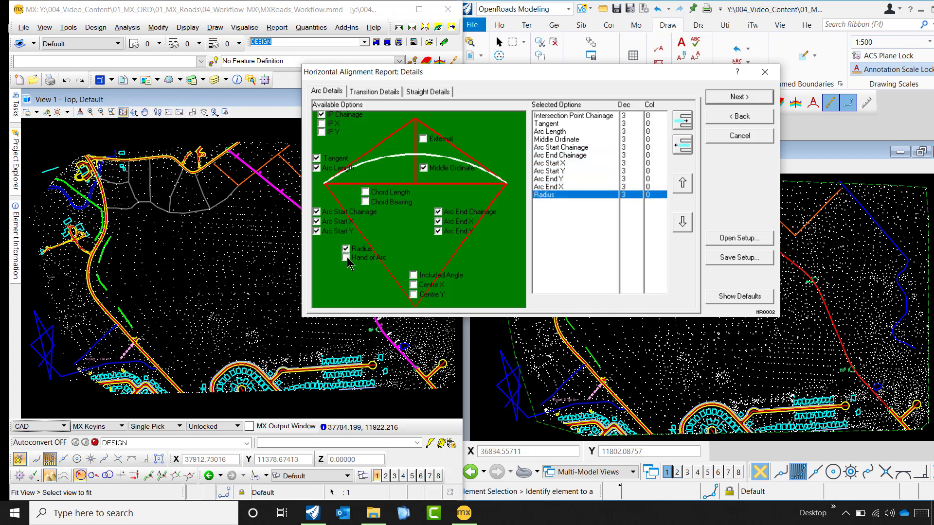
left_click(346, 257)
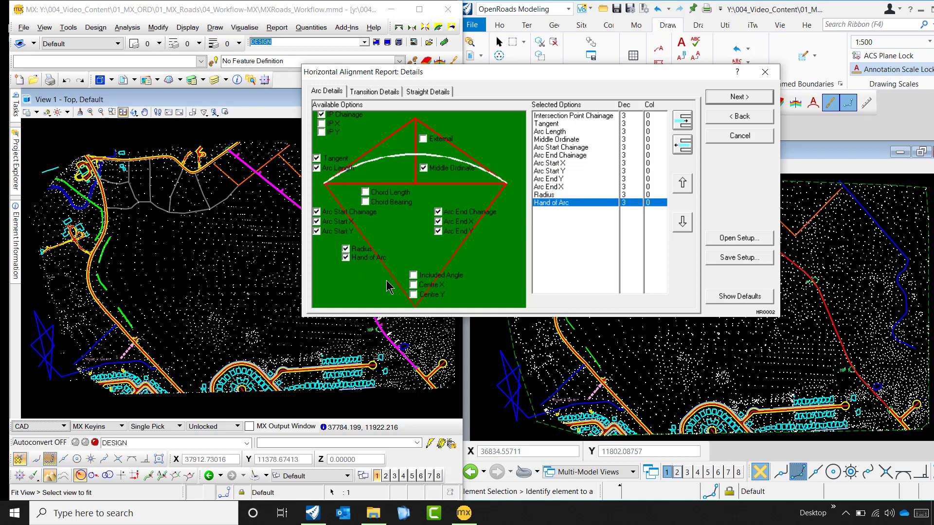
- Include the transition start and end chainages with their X and Y coordinates, IP chainage and transition length in the transition details
left_click(373, 92)
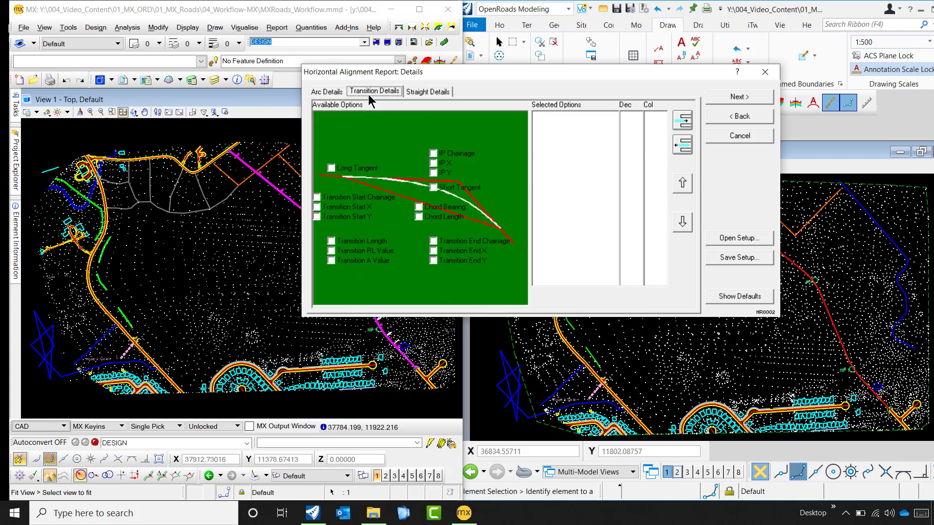
left_click(325, 197)
left_click(326, 207)
left_click(329, 218)
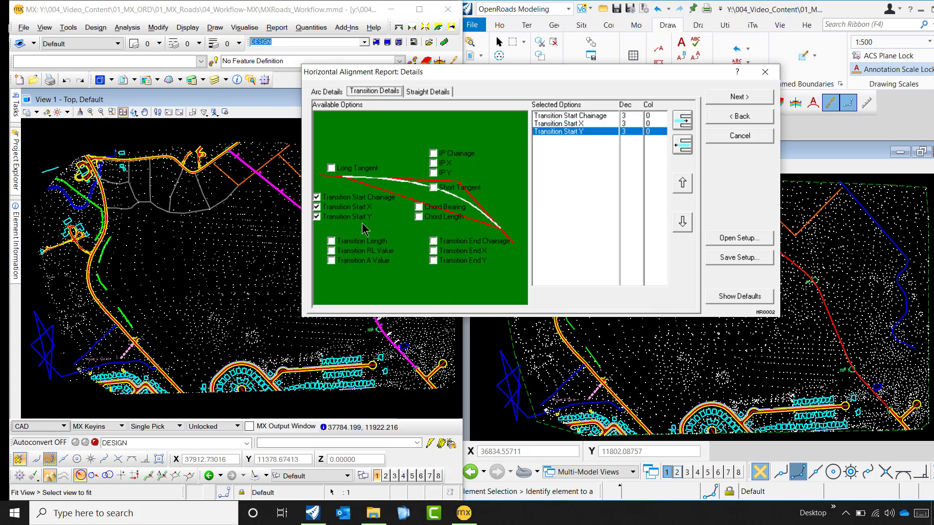
left_click(460, 241)
left_click(460, 251)
left_click(455, 263)
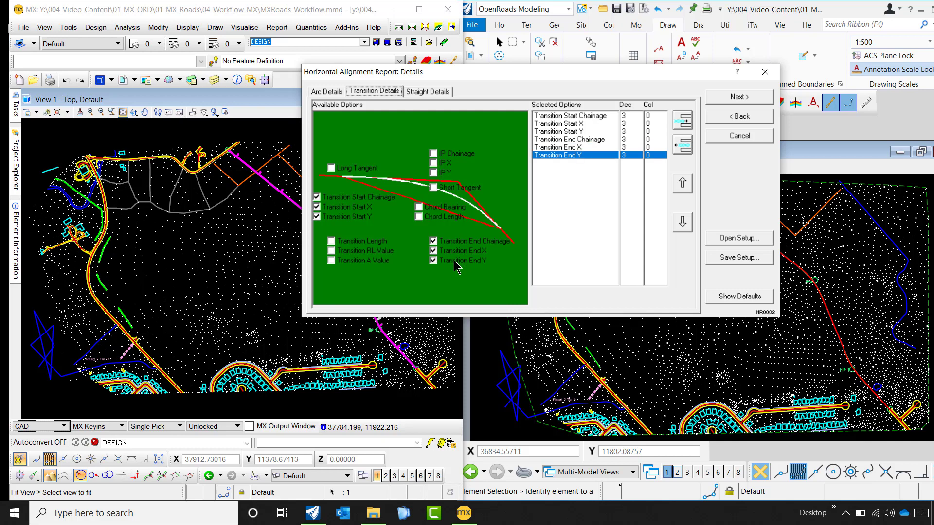
left_click(433, 154)
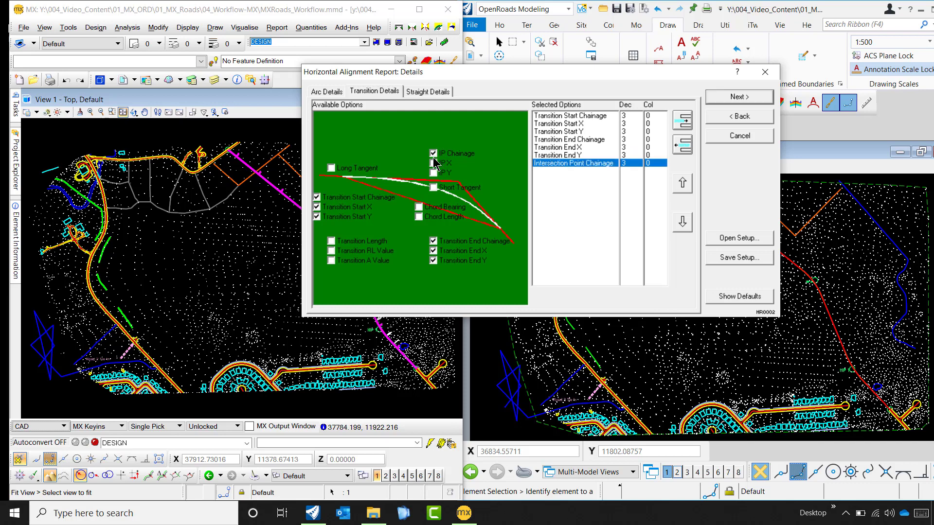
left_click(360, 240)
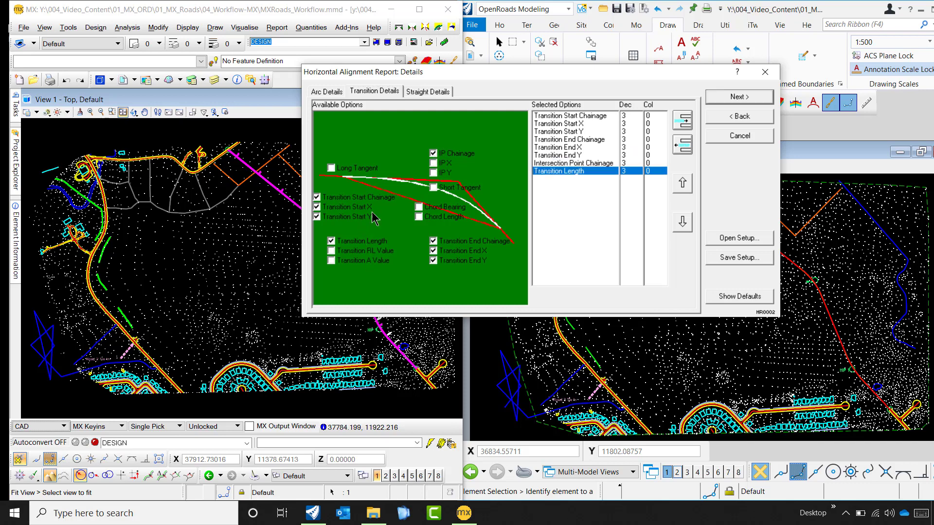
- Include the begin and finish chainages in the straight details
left_click(426, 91)
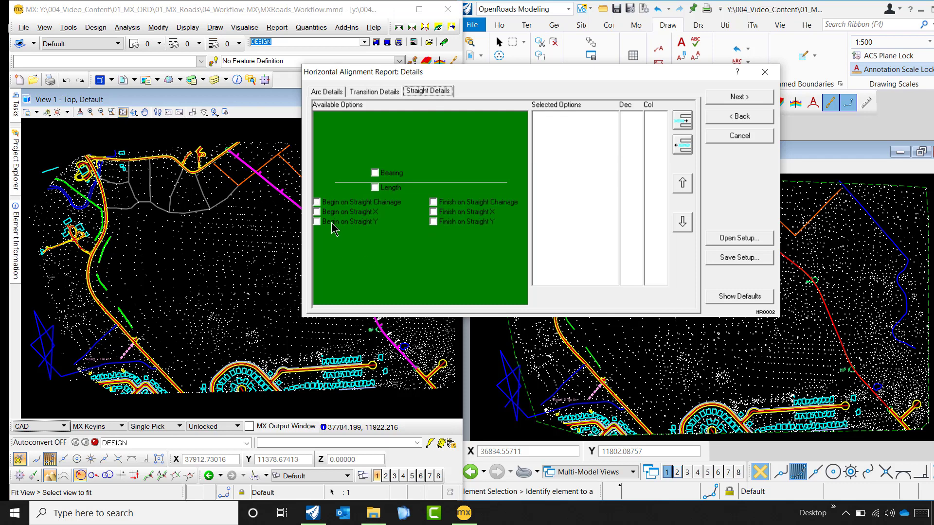
left_click(342, 202)
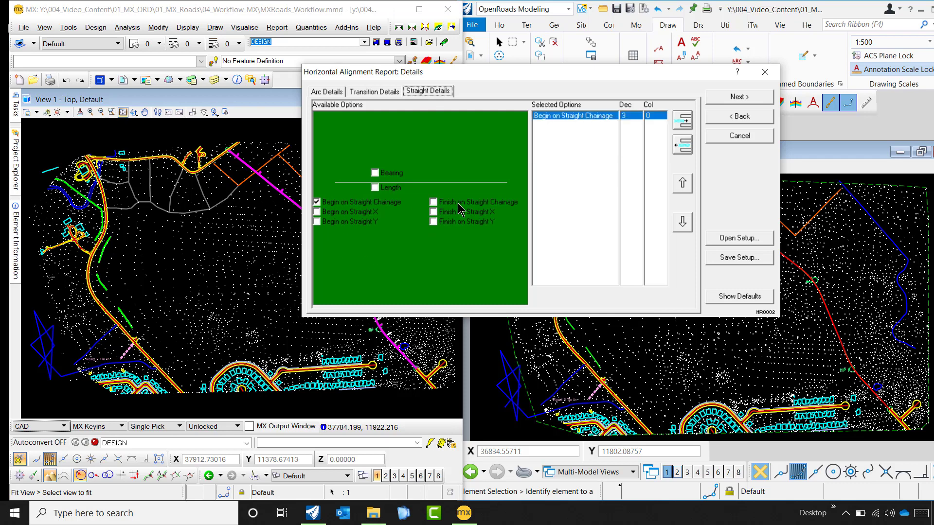
left_click(433, 202)
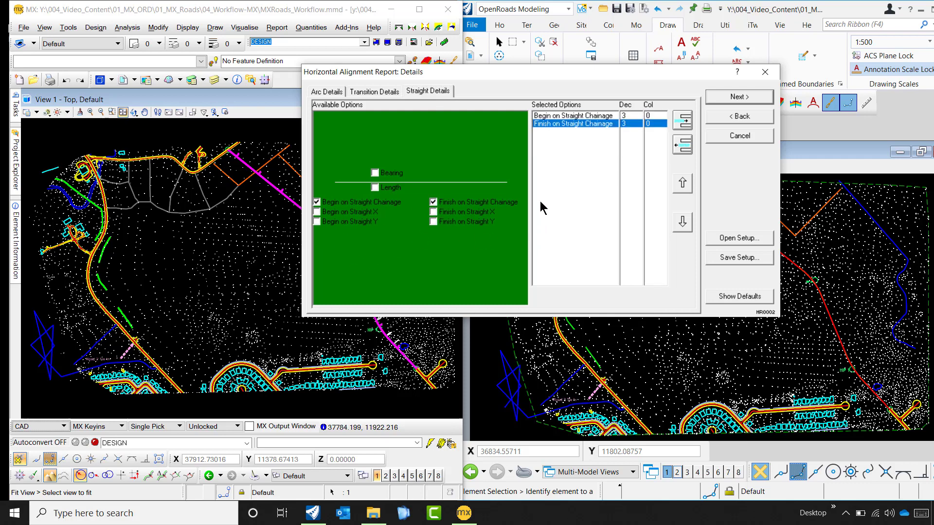
- Save the report setup as HA_Report in the Project/Private styles folder
left_click(336, 92)
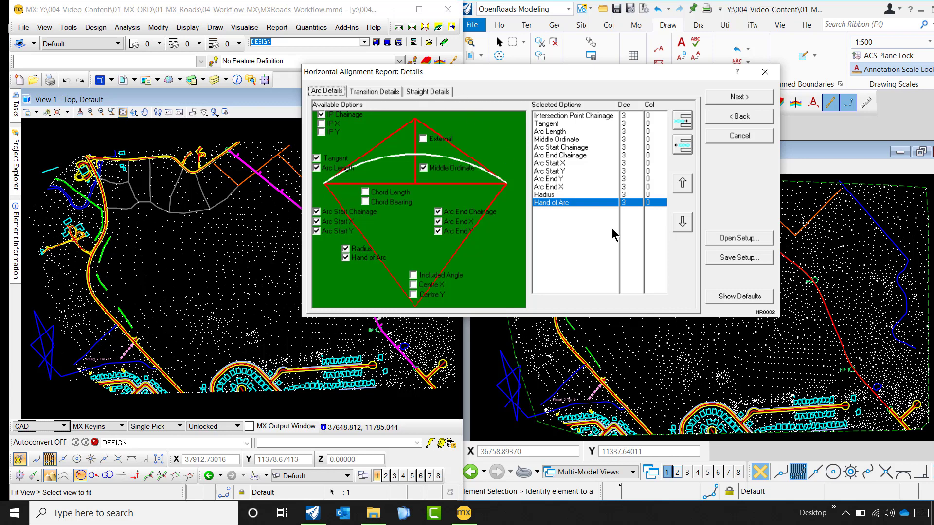
left_click(745, 258)
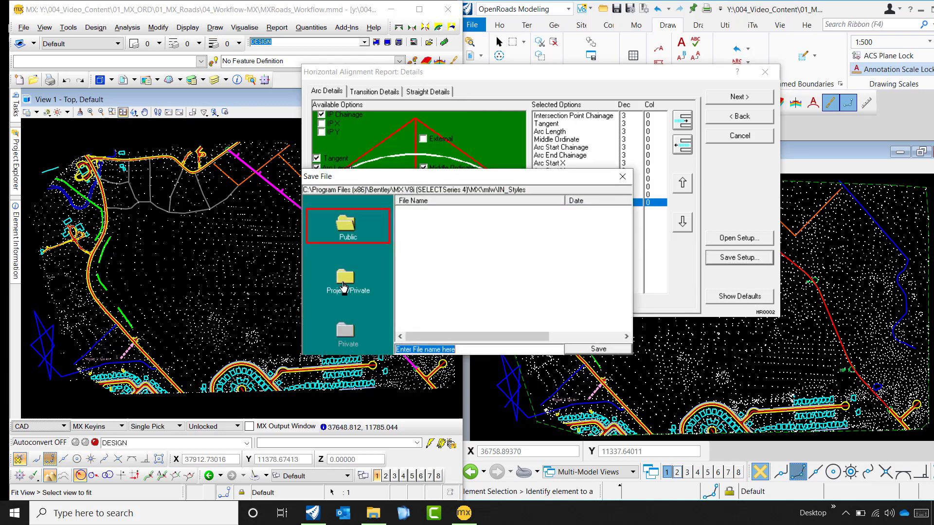
left_click(344, 279)
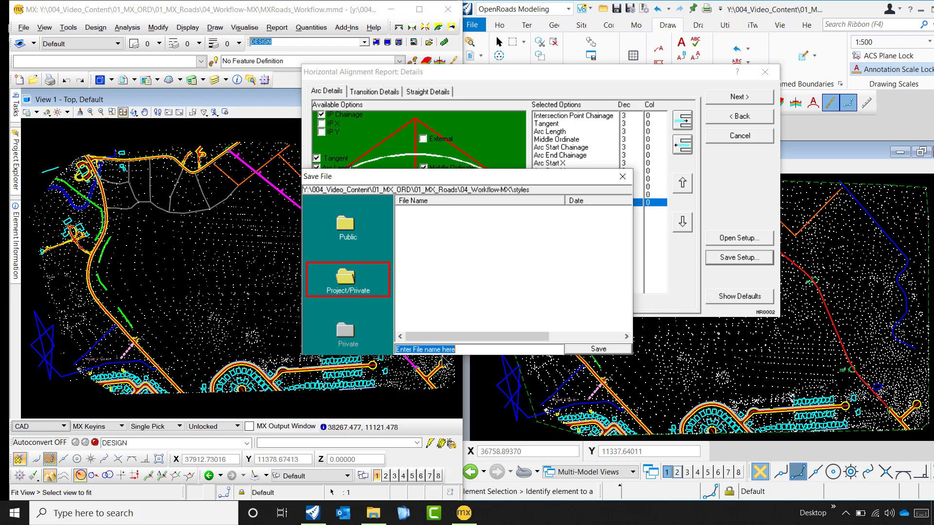
type("HA_Report")
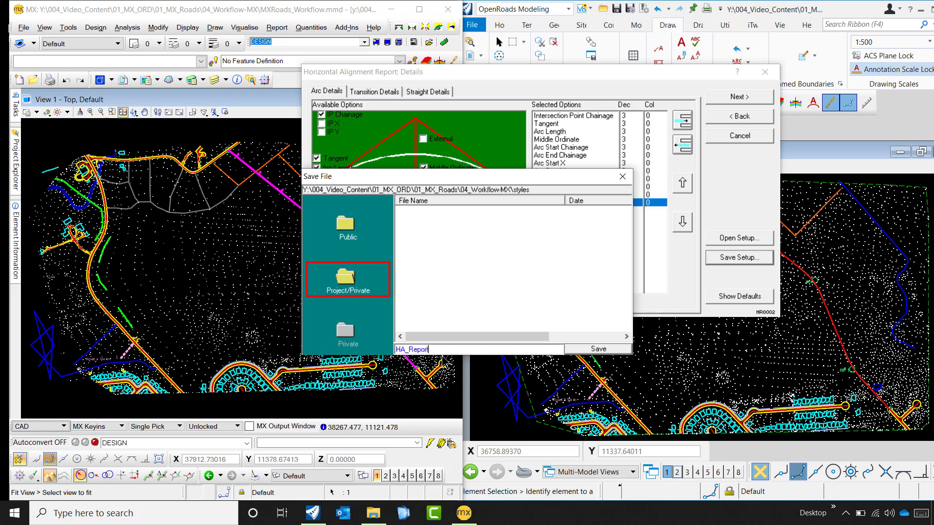
left_click(598, 349)
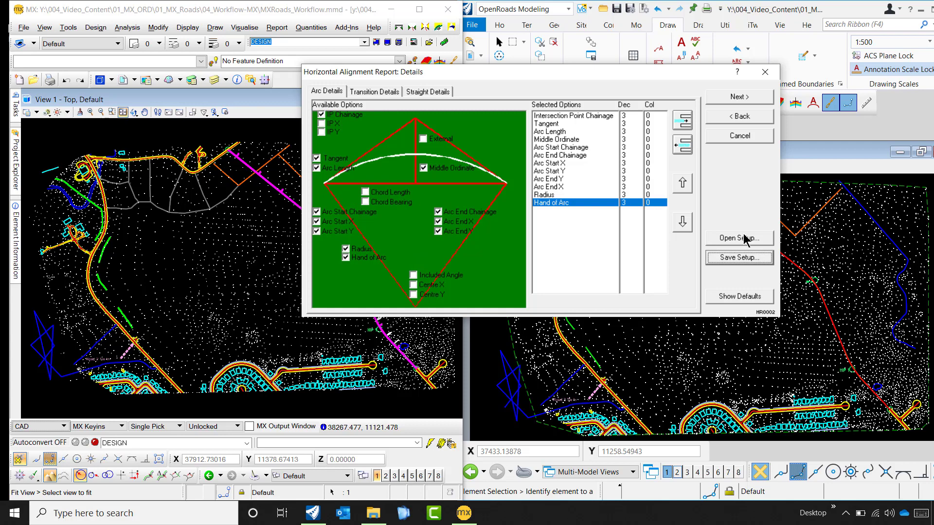
- Generate the horizontal alignment report, save it as DESIGN MC00 Horizontal Alignment Report.txt in the 03_Output-MX folder, and finish the report
left_click(746, 98)
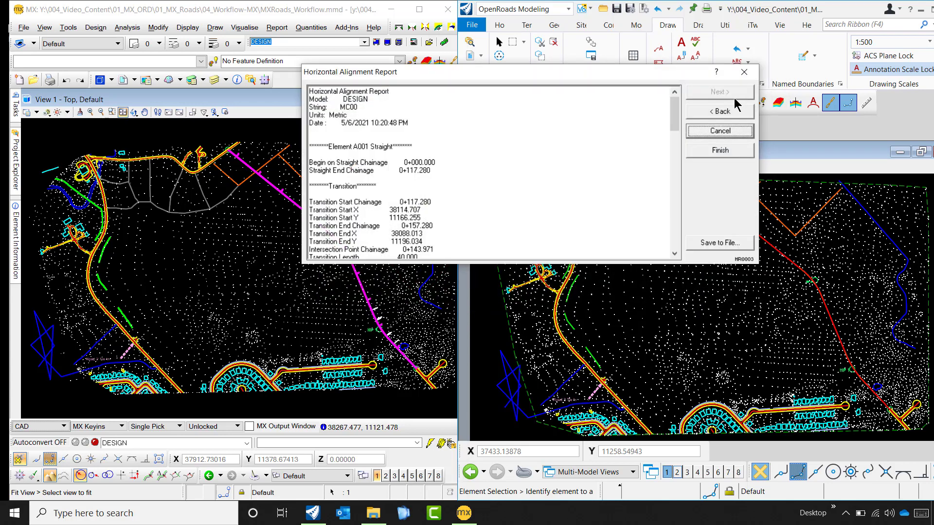
scroll(385, 112, "down", 7)
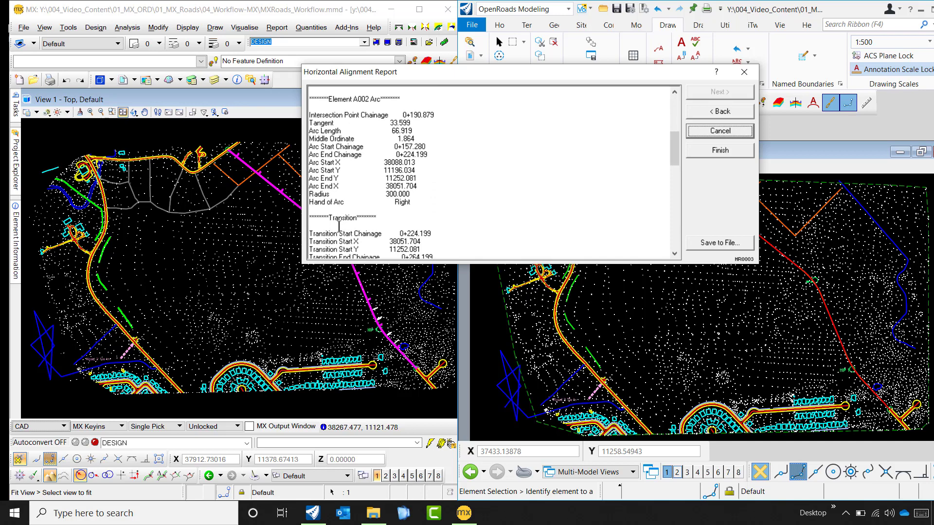
left_click(722, 244)
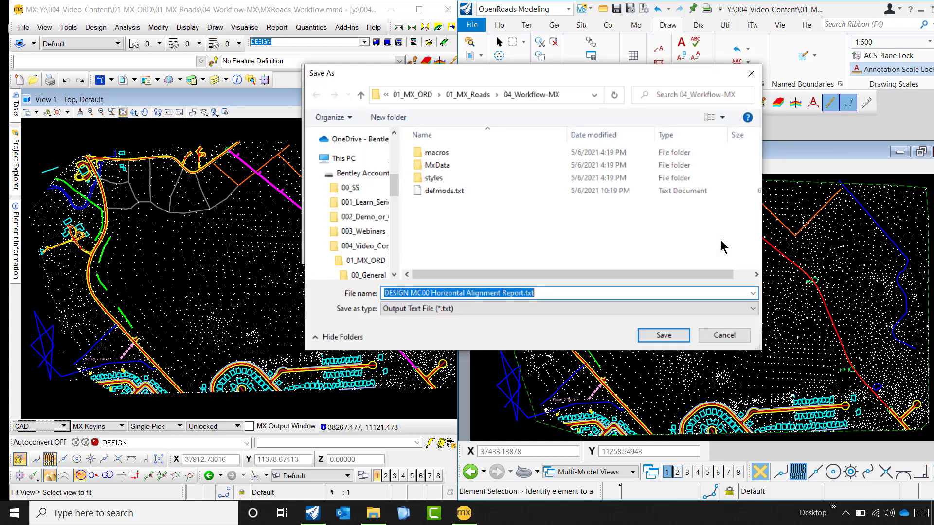
left_click_drag(396, 191, 395, 137)
left_click(358, 212)
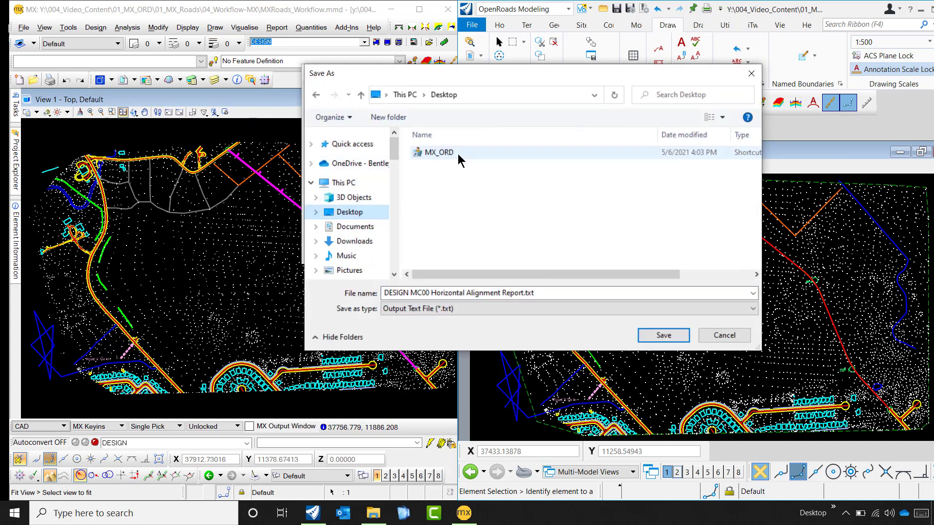
double_click(459, 154)
double_click(458, 166)
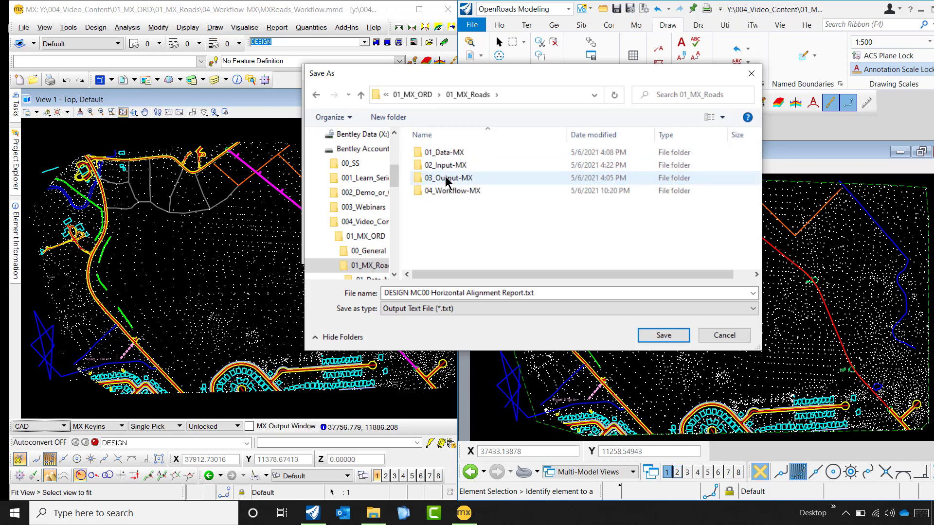
double_click(444, 178)
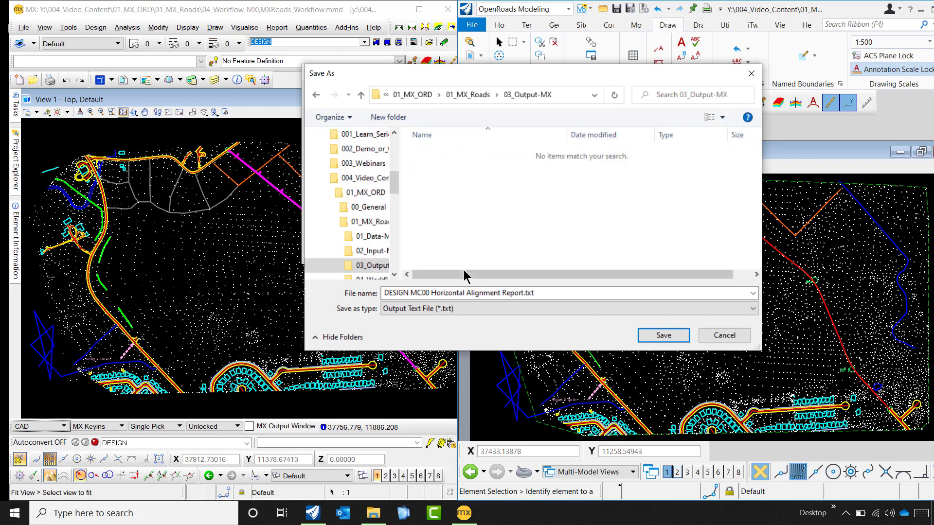
left_click(537, 293)
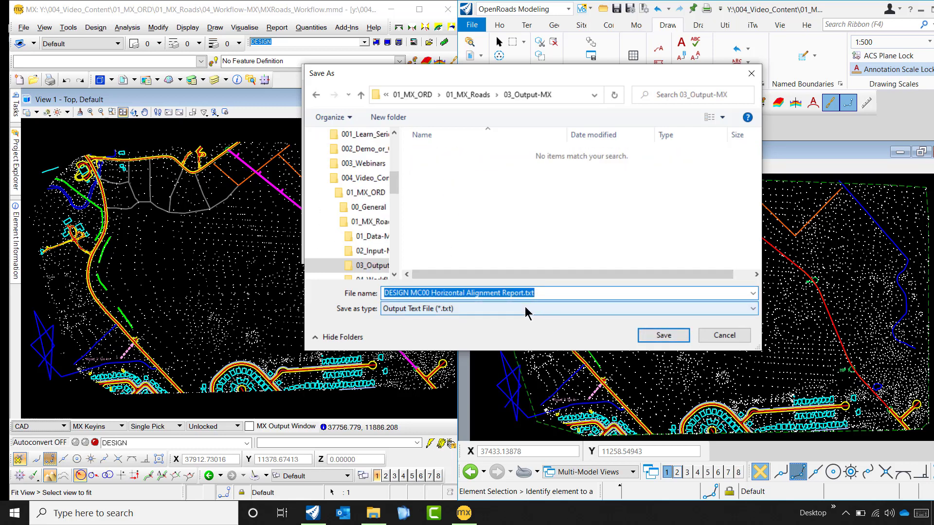
left_click(664, 335)
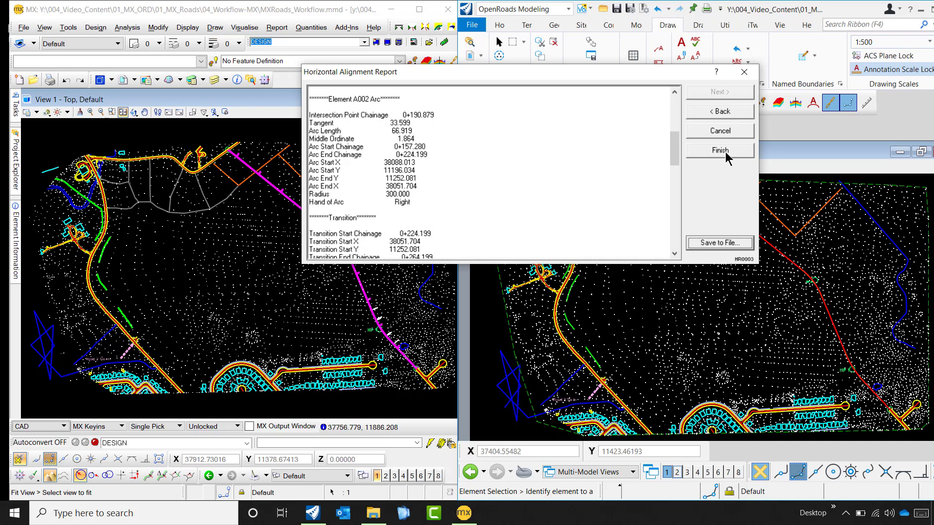
left_click(724, 151)
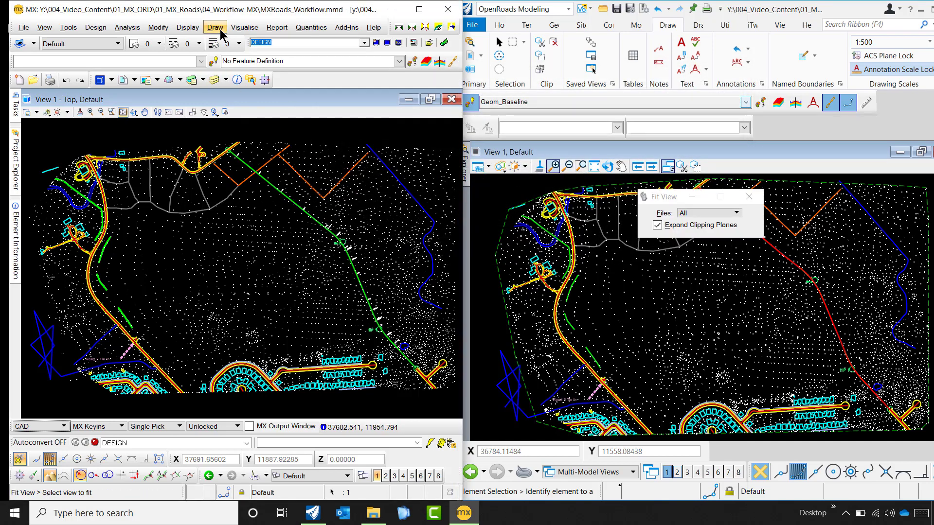
- Start a vertical alignment report for reference string MC00 in the DESIGN model
left_click(277, 27)
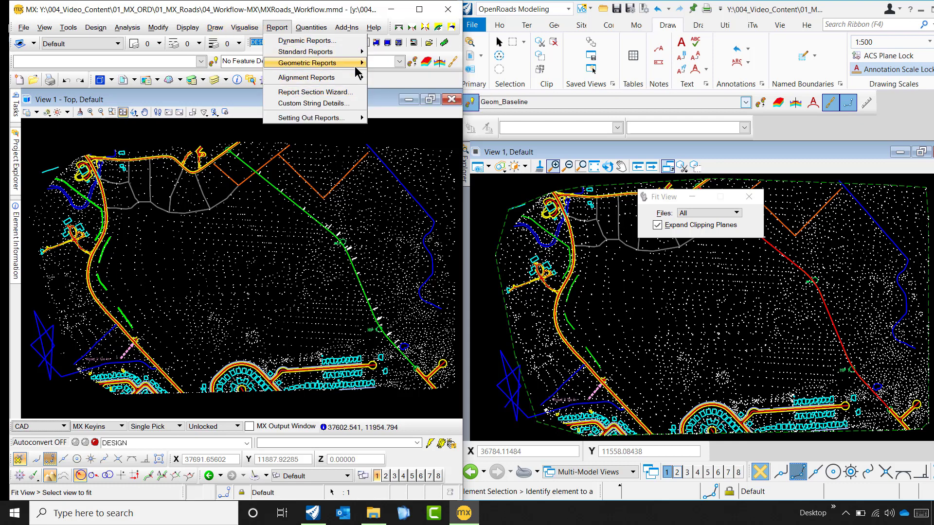
mouse_move(357, 78)
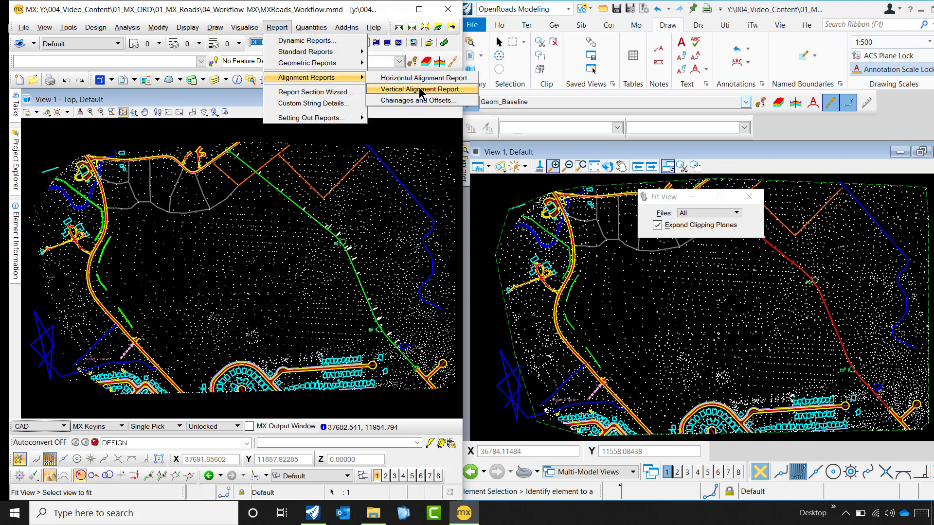
left_click(416, 89)
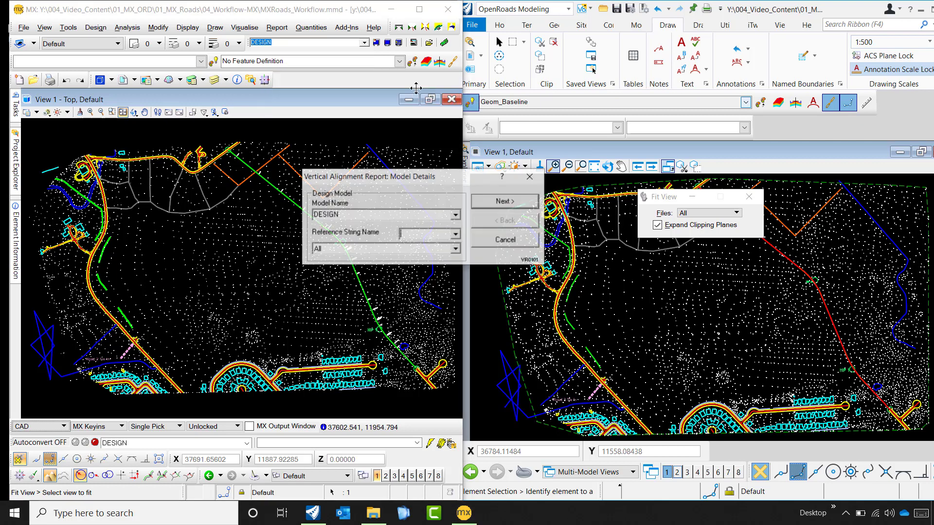
left_click(455, 235)
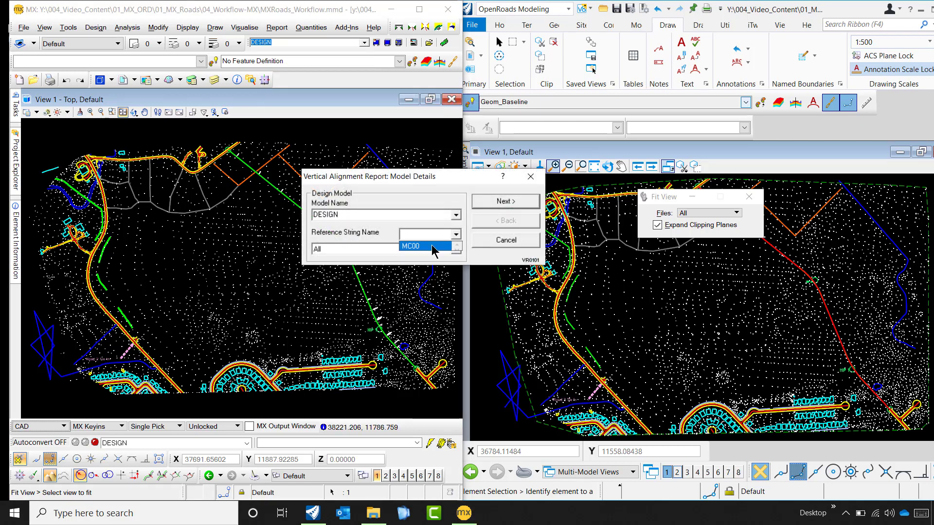
left_click(433, 247)
left_click(503, 203)
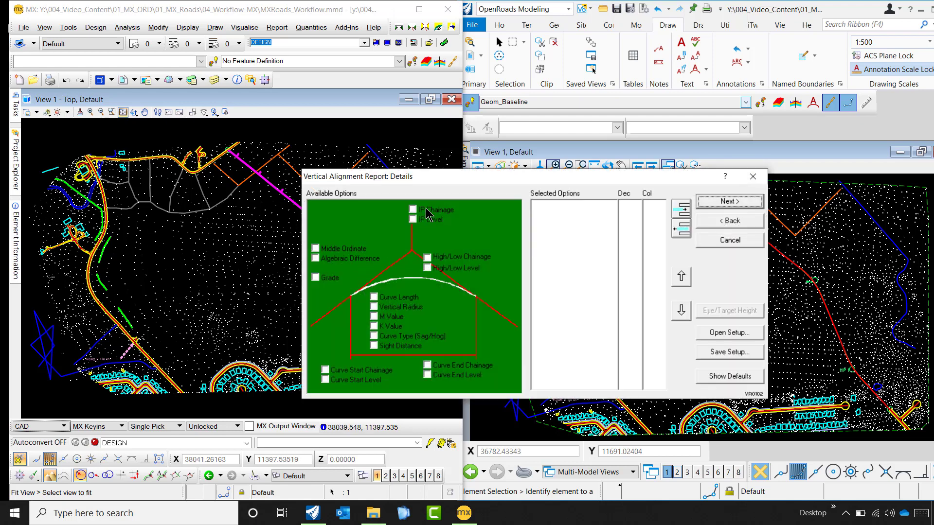
- Include IP chainage, grade, middle ordinate, algebraic difference, curve length, K value and curve type in the vertical report details
left_click(425, 210)
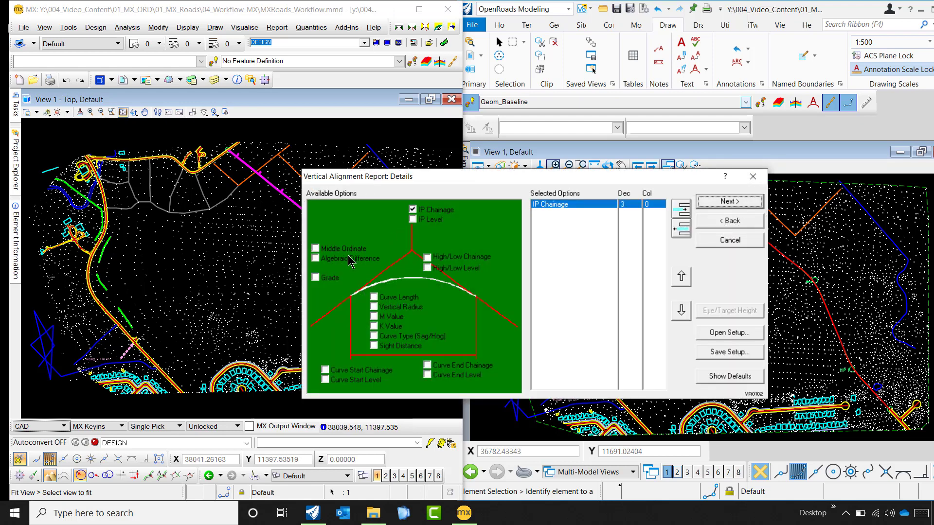
left_click(337, 281)
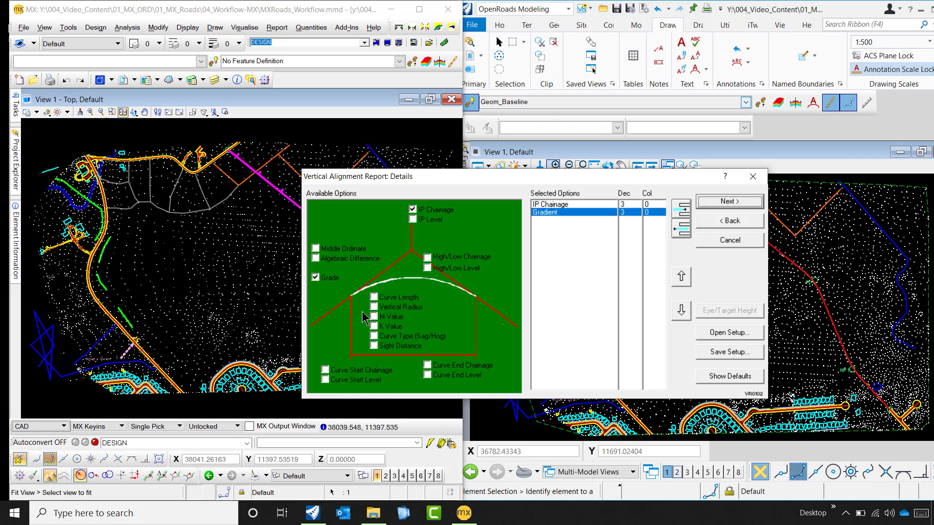
left_click(351, 258)
left_click(351, 260)
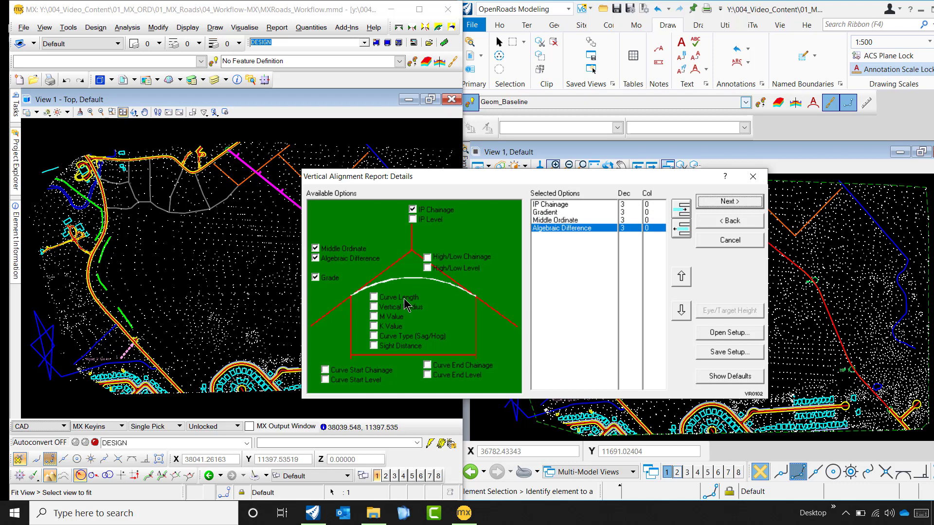
left_click(403, 298)
left_click(395, 328)
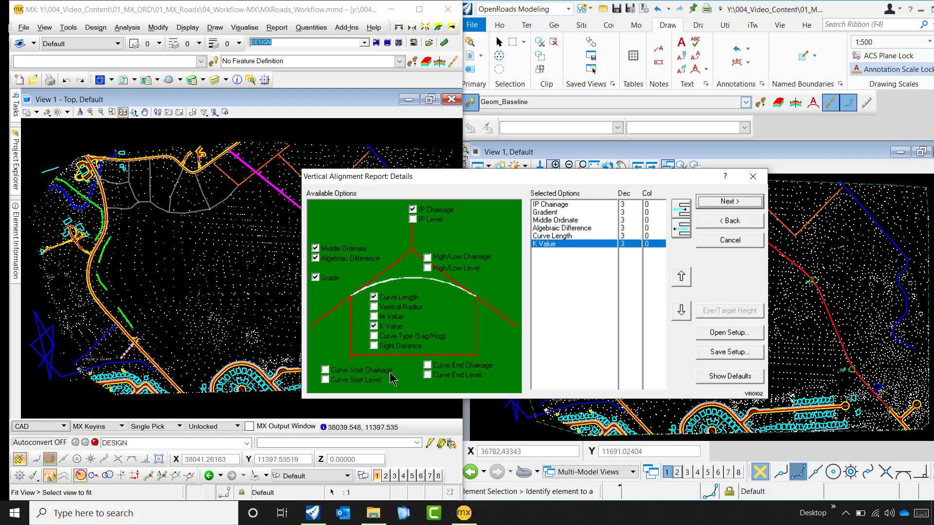
left_click(396, 337)
- Add the curve start and end chainages, curve start and end levels, and vertical radius to the vertical report
left_click(349, 371)
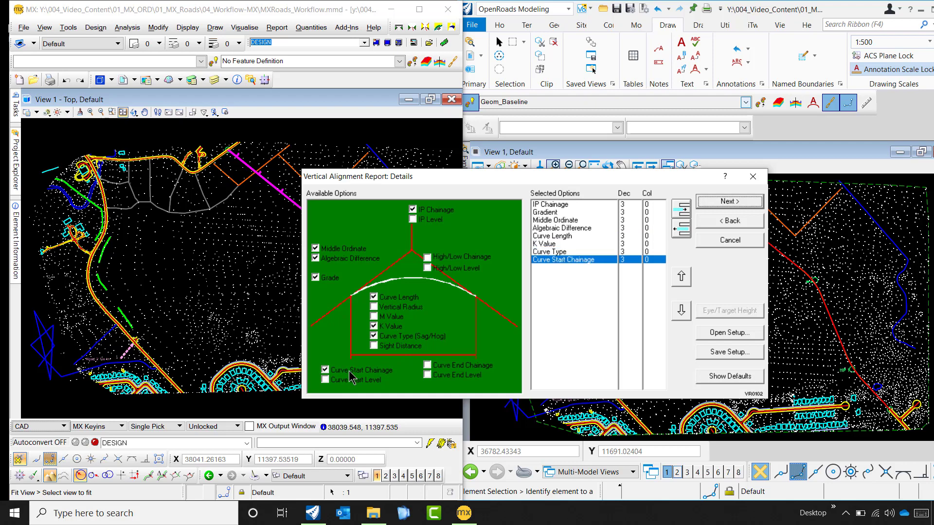
left_click(448, 366)
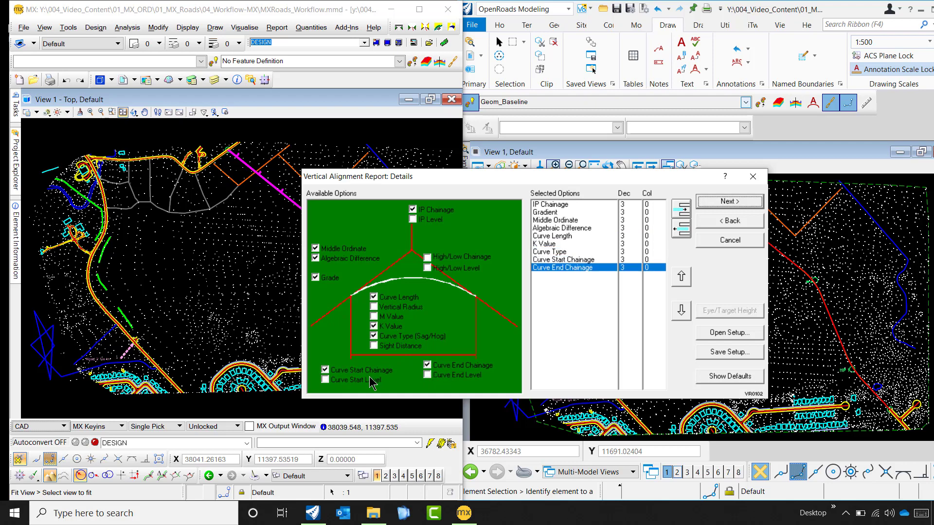
left_click(372, 380)
left_click(445, 377)
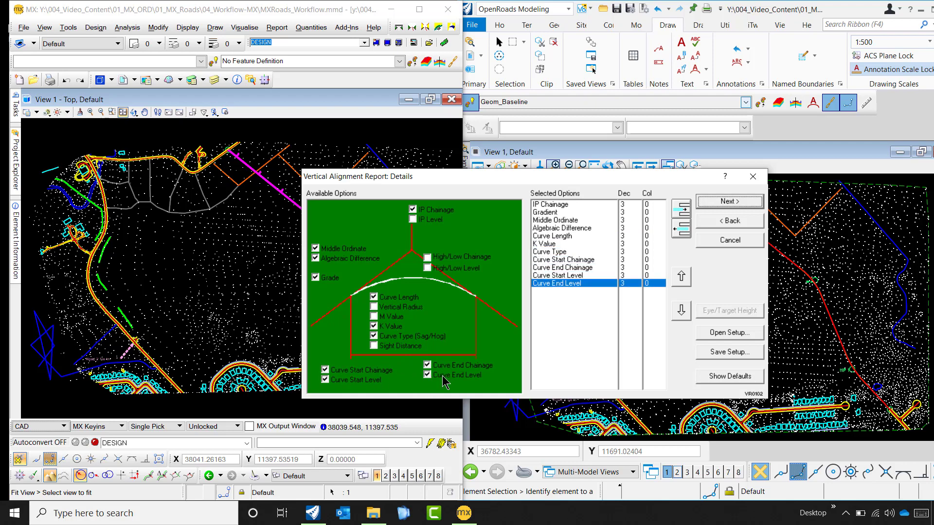
left_click(416, 308)
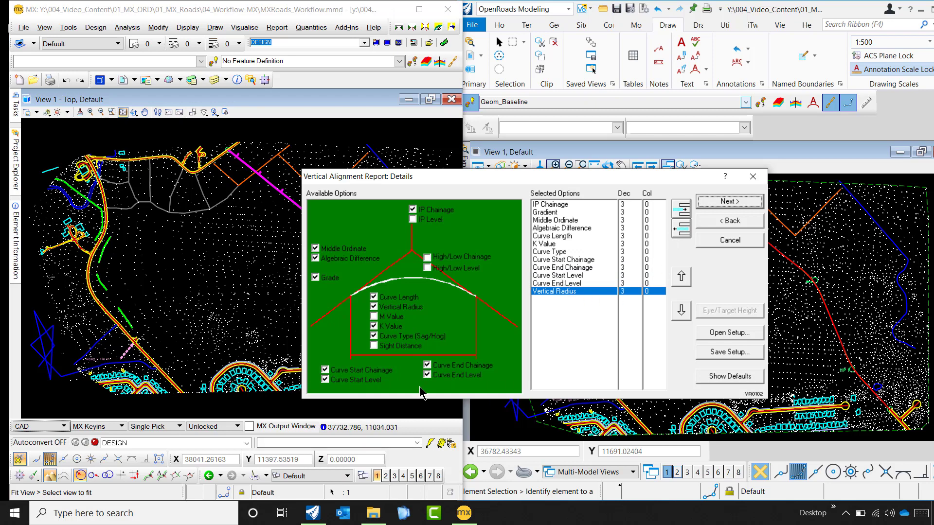
- Add IP level to the selected options and move it up to directly below IP Chainage
left_click(422, 221)
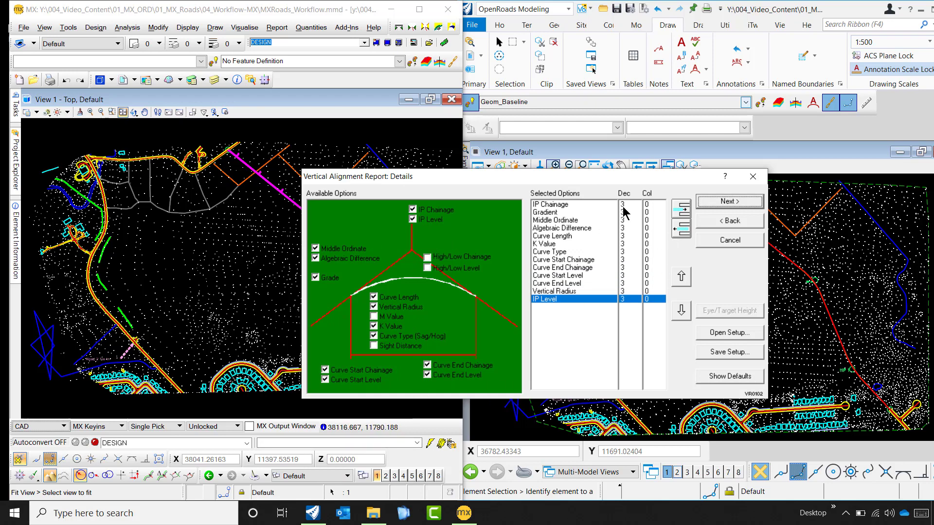
triple_click(682, 278)
triple_click(682, 278)
triple_click(682, 278)
double_click(681, 279)
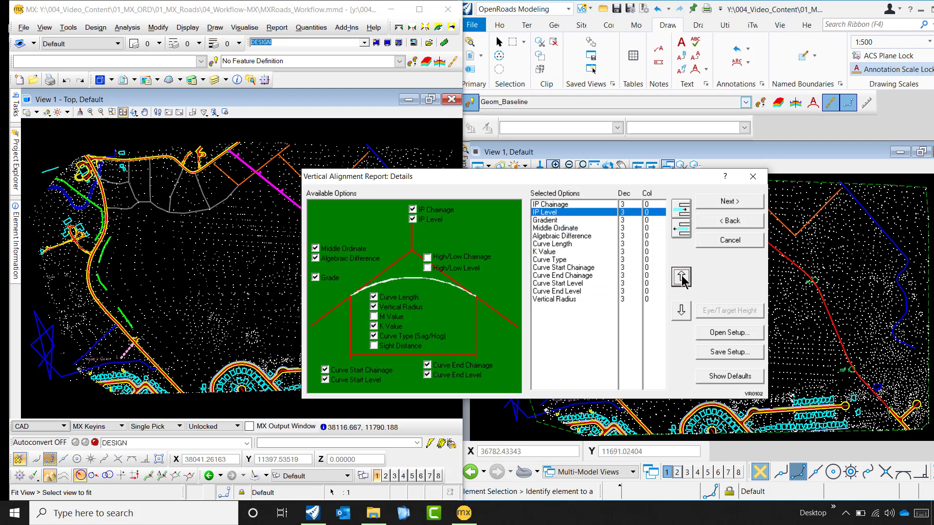
- Save the vertical report setup as VA_Report in the Project/Private styles folder
left_click(737, 354)
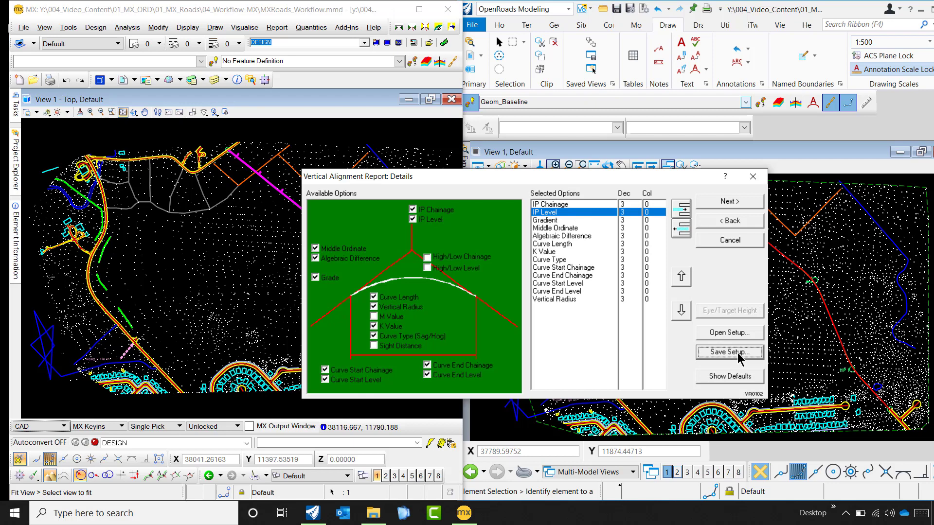
left_click(347, 279)
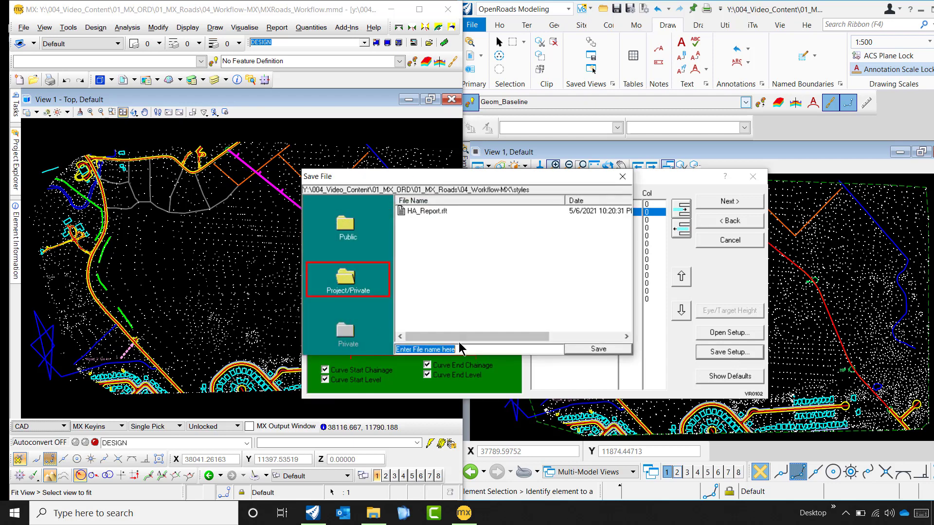
type("VA")
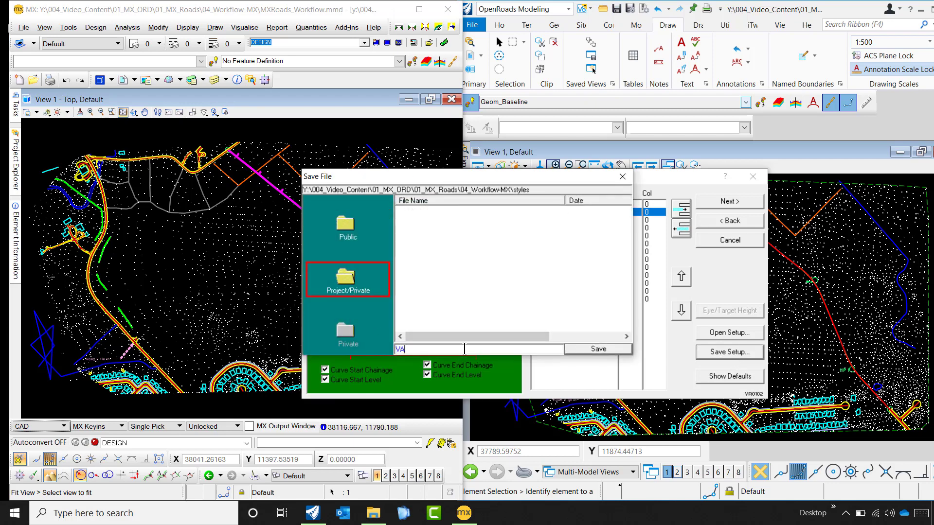
type("_Report")
left_click(589, 347)
- Generate the vertical alignment report and save it as text file DESIGN MC00 Vertical Alignment Report.txt in the 03_Output-MX folder
left_click(728, 202)
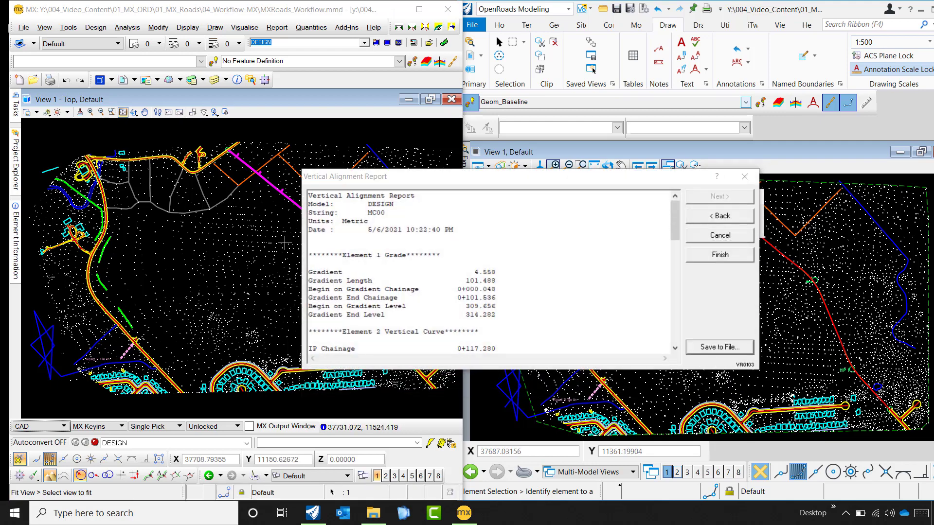
left_click(719, 347)
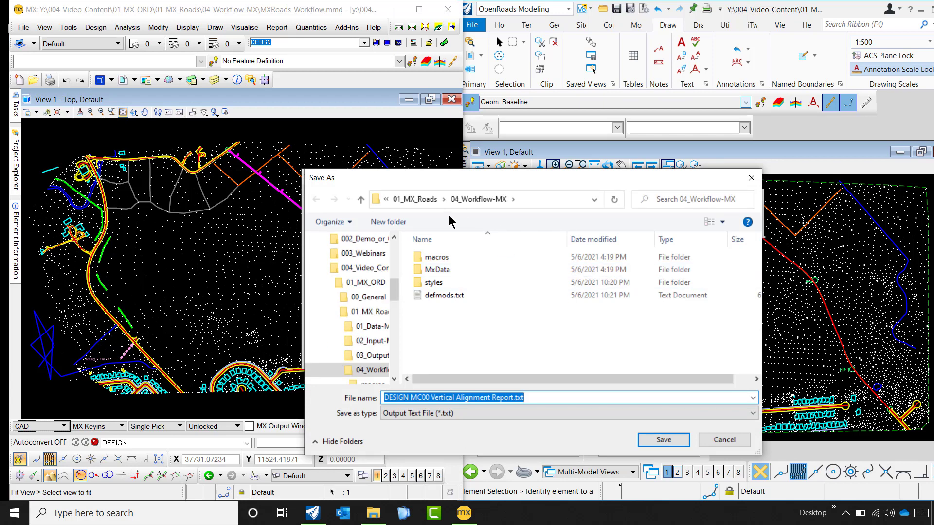
left_click_drag(395, 294, 385, 235)
left_click(356, 317)
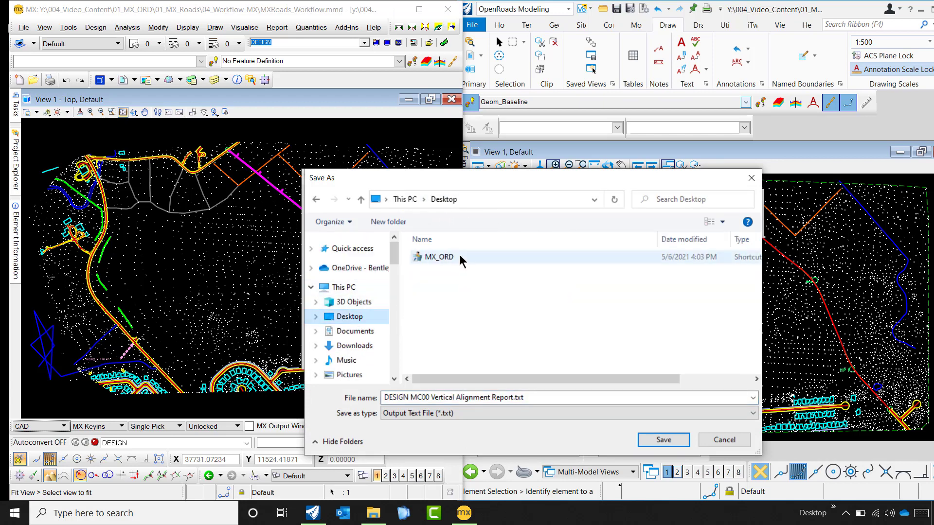
double_click(458, 258)
left_click(464, 271)
double_click(465, 271)
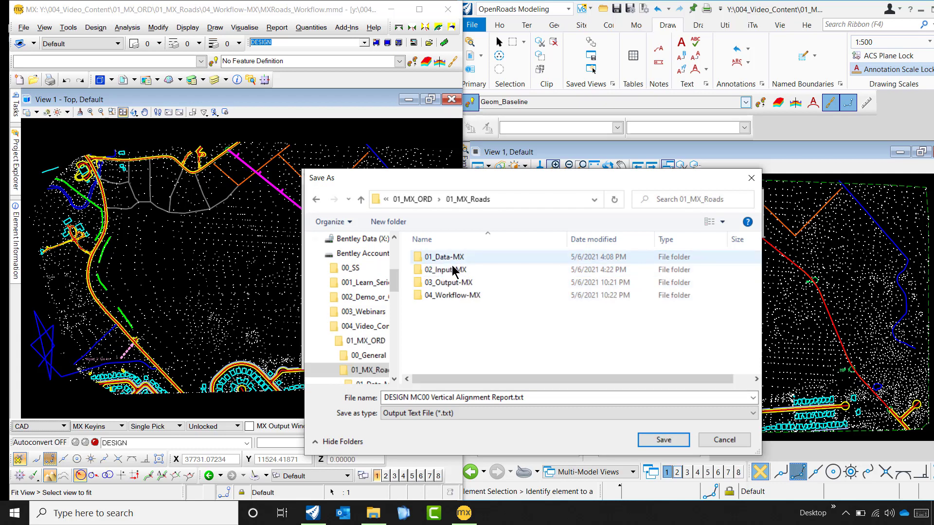
left_click(444, 283)
double_click(444, 283)
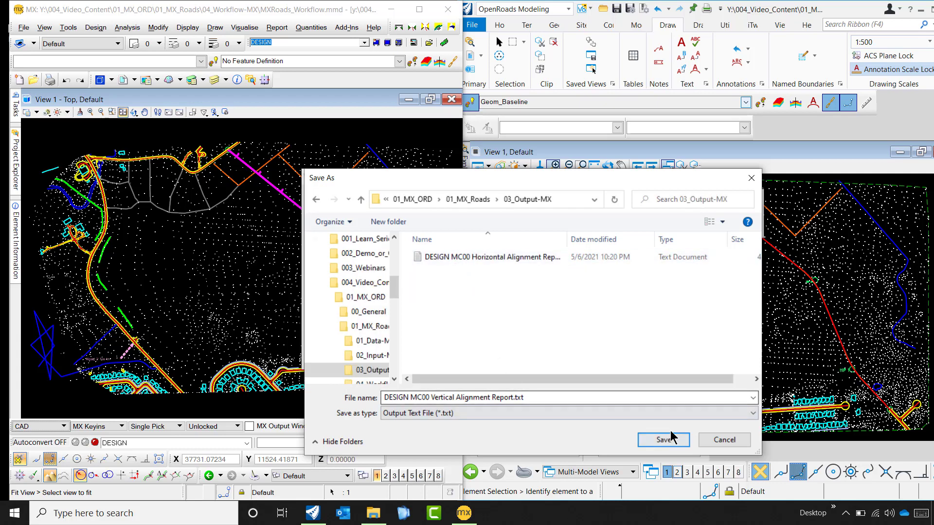
left_click(664, 414)
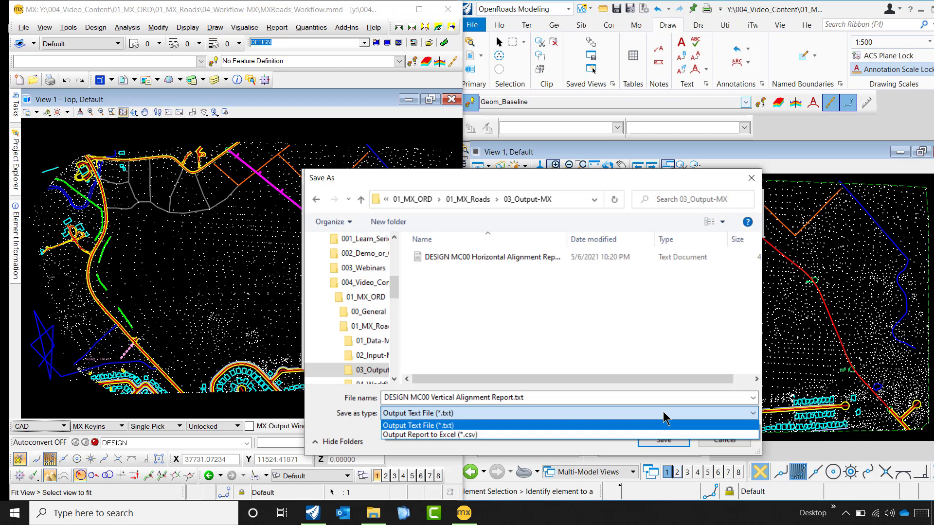
left_click(665, 425)
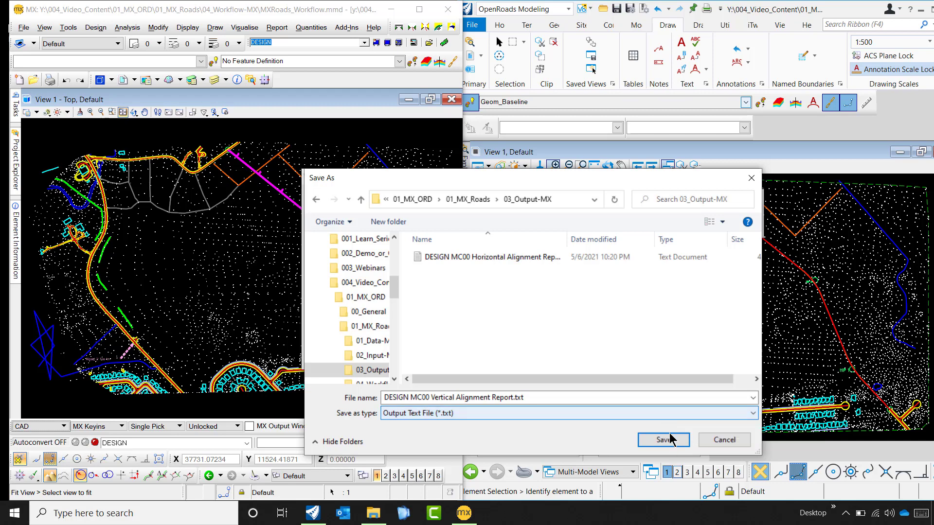
left_click(669, 442)
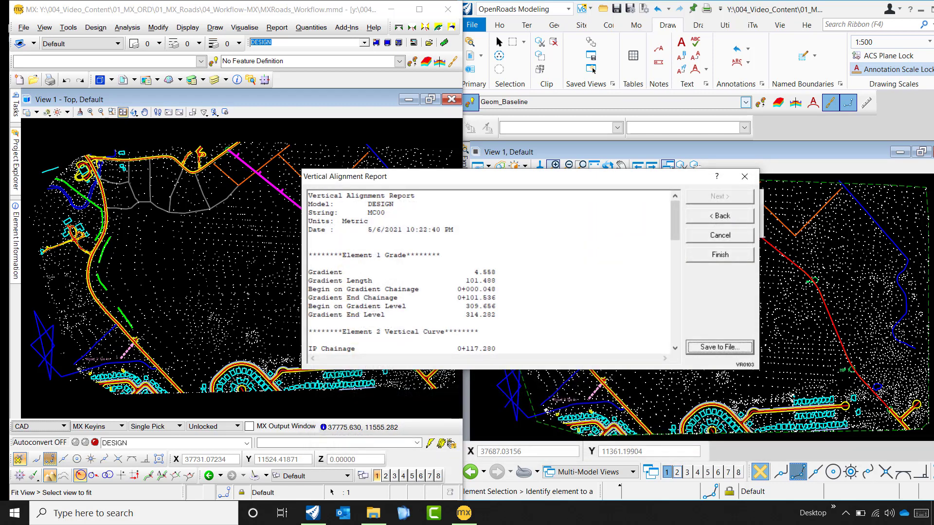
- Finish the MX vertical report, switch to OpenRoads Designer, and generate a horizontal geometry report for the red Geom_Baseline alignment
left_click(711, 256)
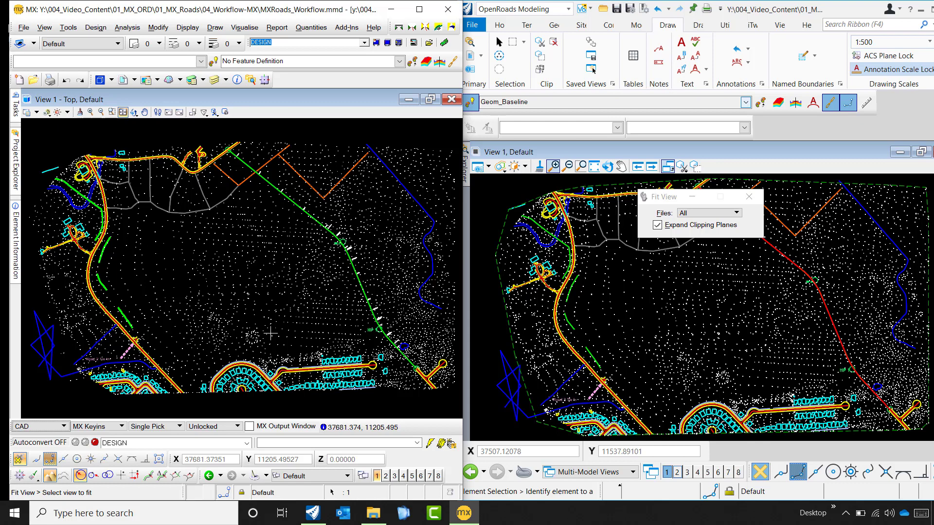
scroll(780, 334, "up", 1)
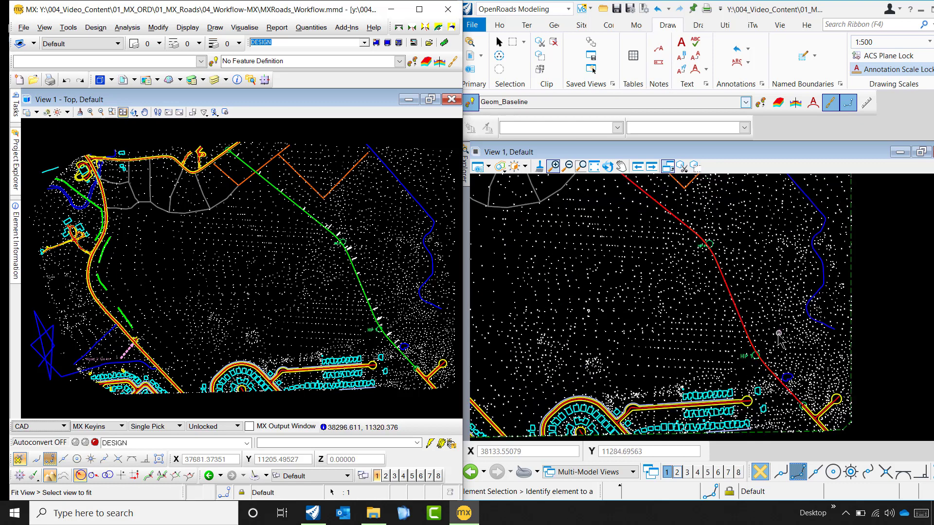
scroll(652, 209, "up", 2)
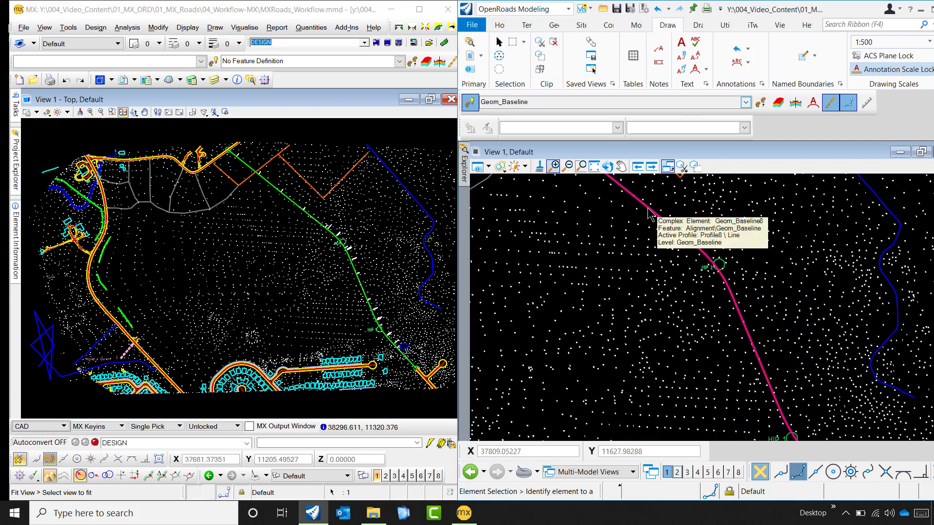
left_click(649, 209)
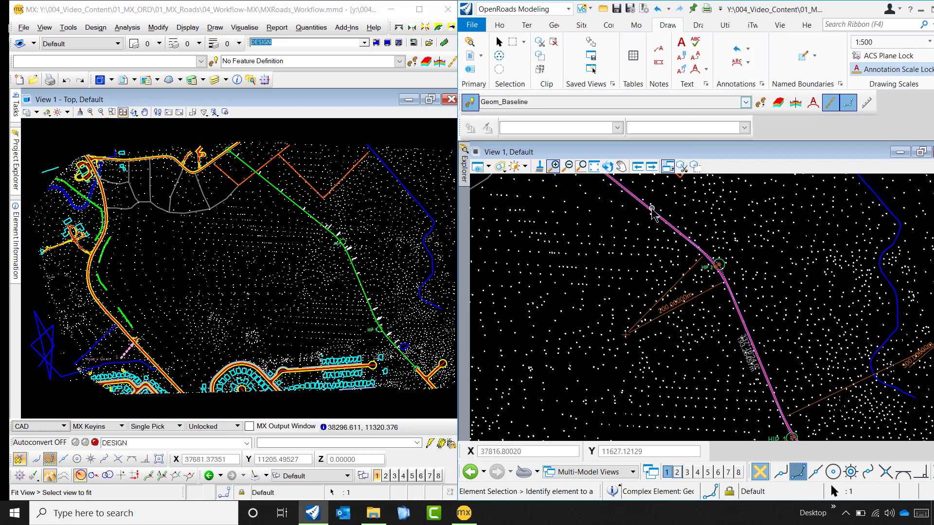
mouse_move(650, 210)
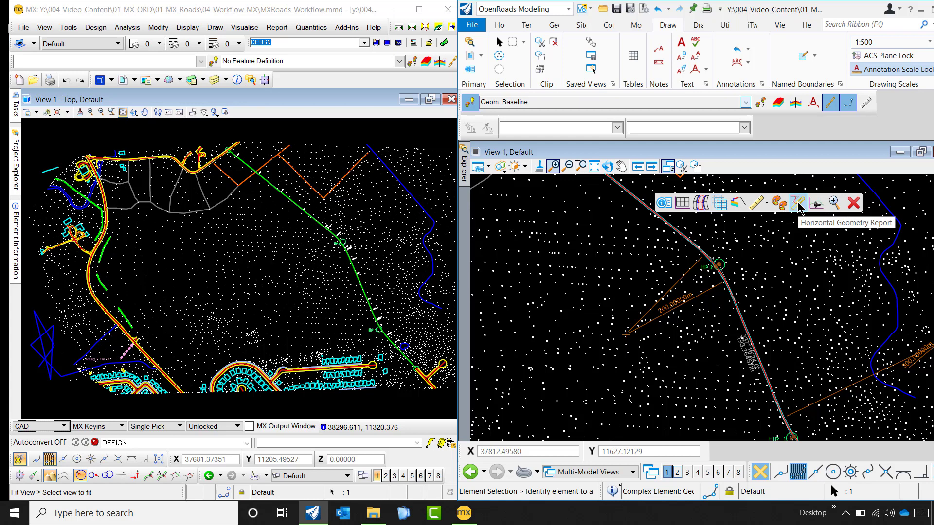
left_click(797, 203)
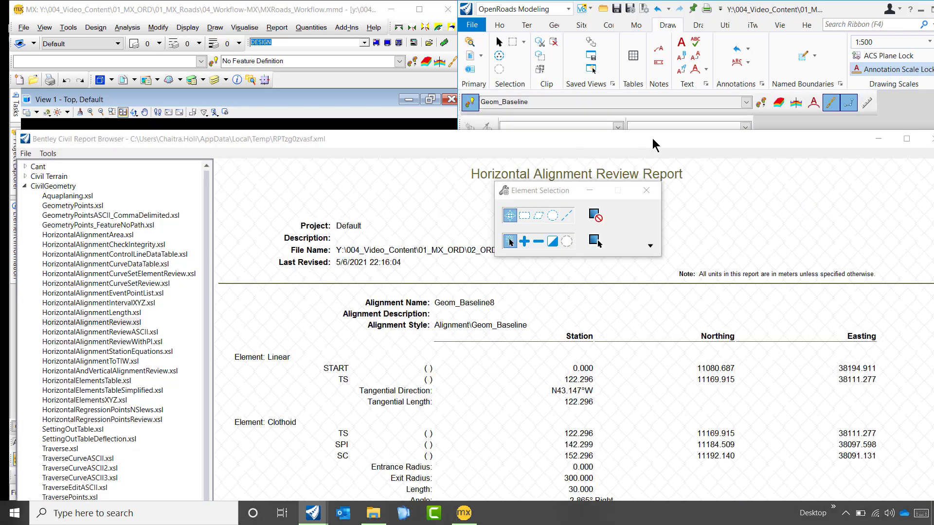
double_click(655, 141)
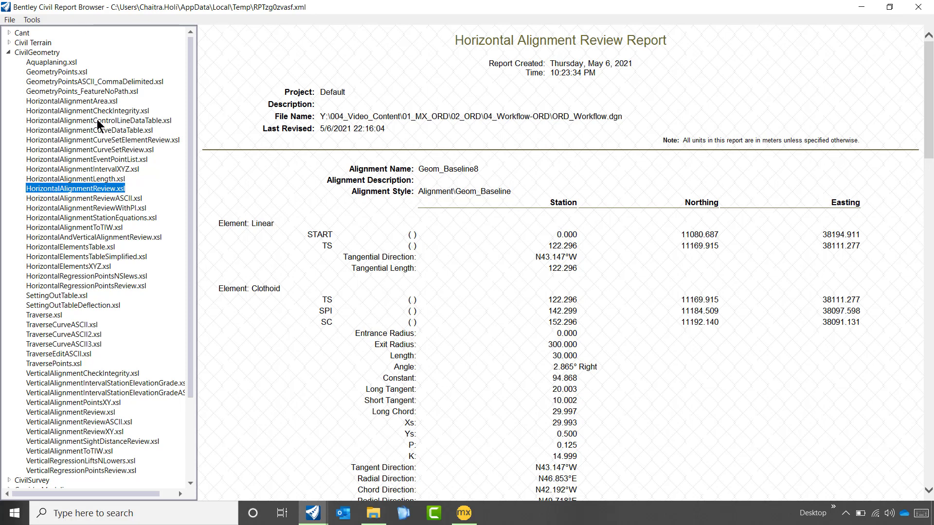
- Preview the horizontal report in the area, integrity, control line, curve and interval formats, ending with the HorizontalElementsXYZ.xsl stylesheet
left_click(99, 103)
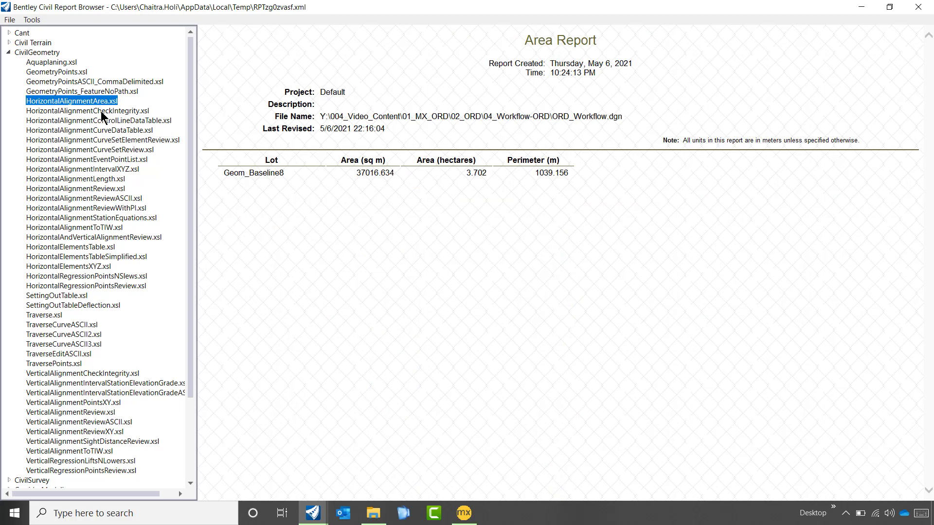
left_click(100, 110)
left_click(103, 124)
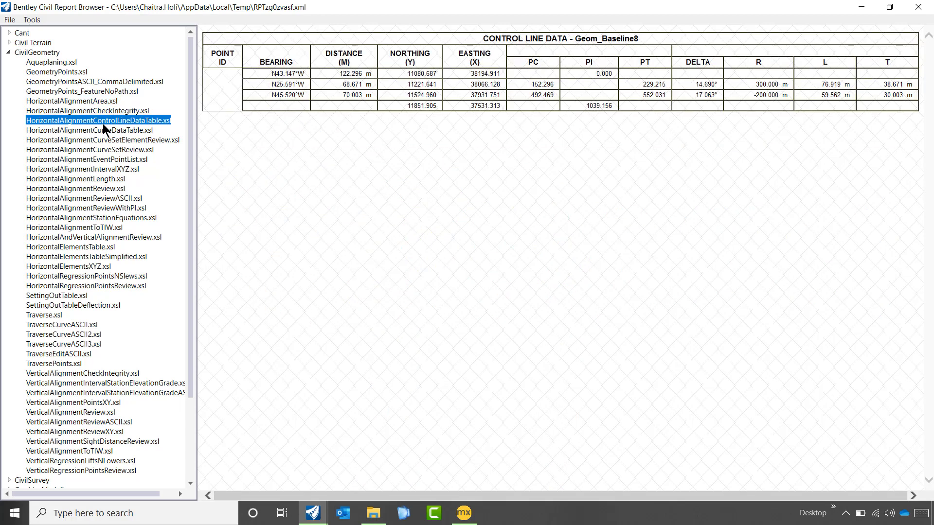
left_click(104, 131)
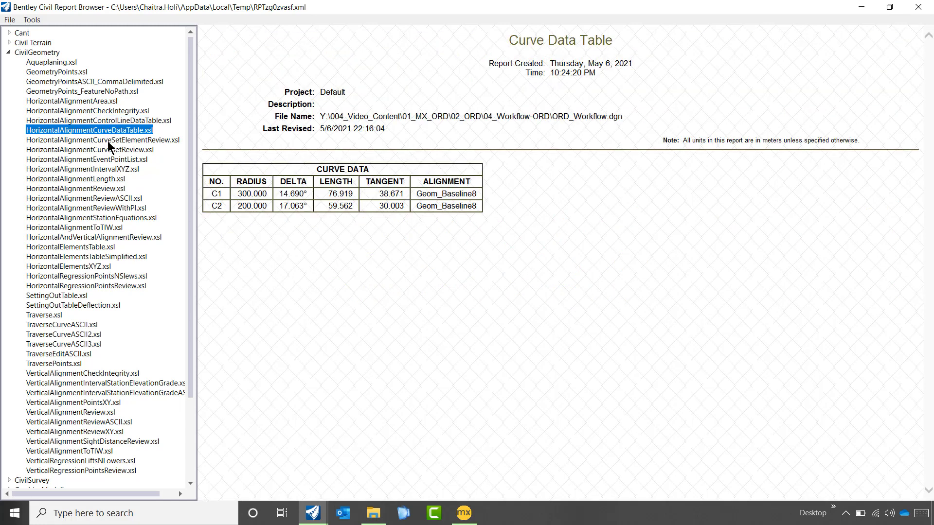
left_click(108, 141)
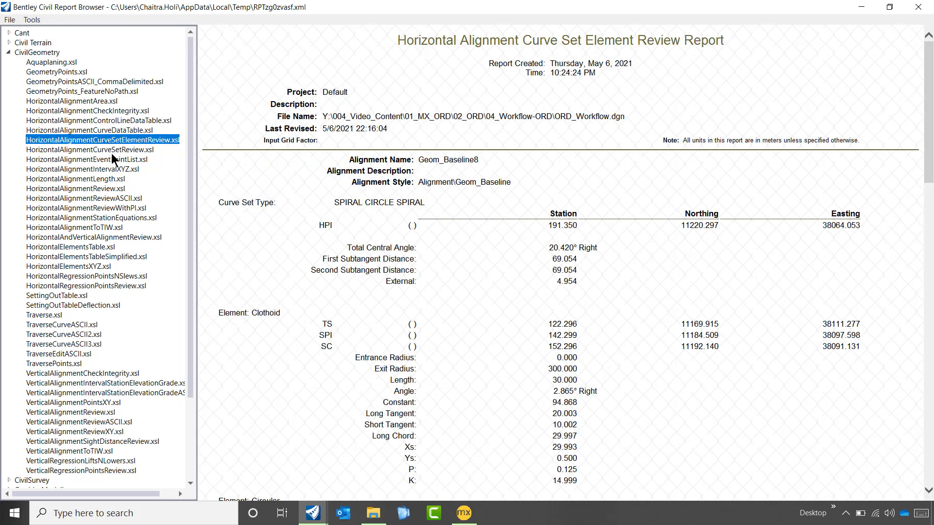
left_click(113, 154)
left_click(114, 169)
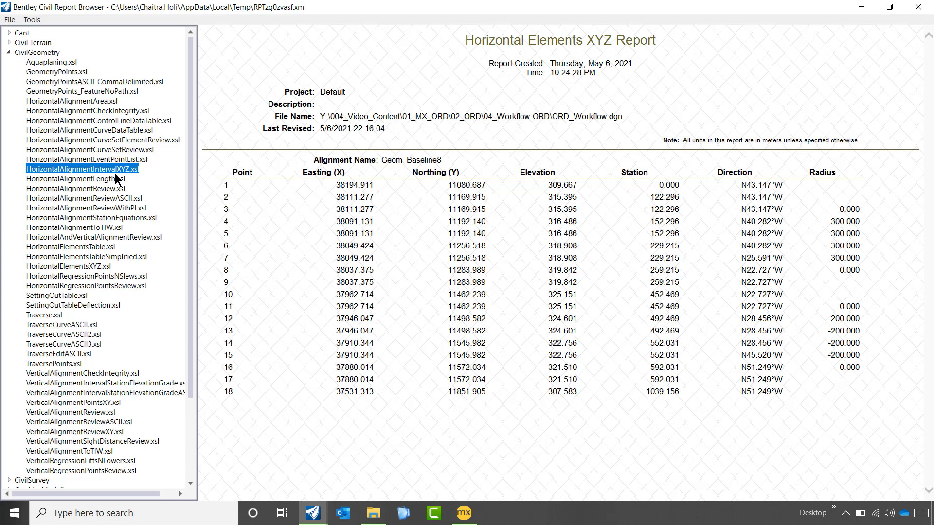
left_click(97, 198)
left_click(98, 268)
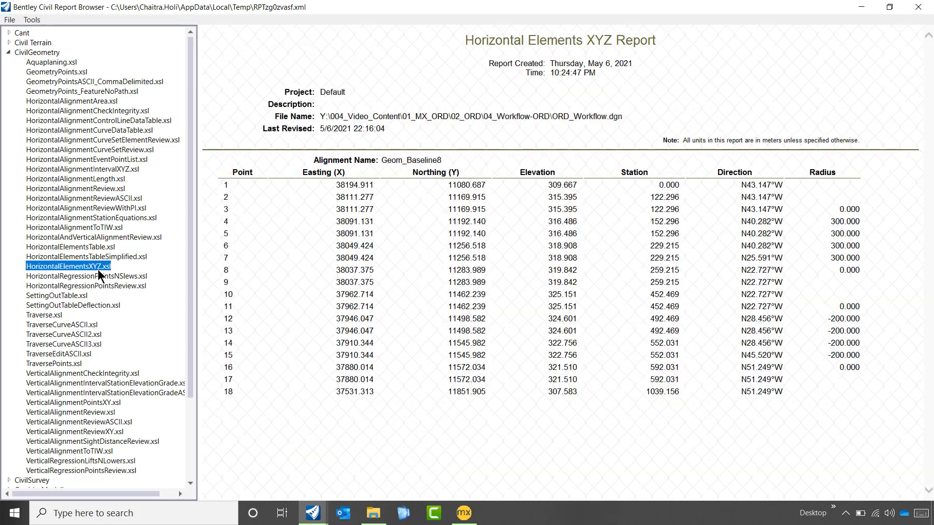
- Save the horizontal report as XML file HA_Report in the 02_ORD\03_Output-ORD folder and close the report browser
left_click(9, 19)
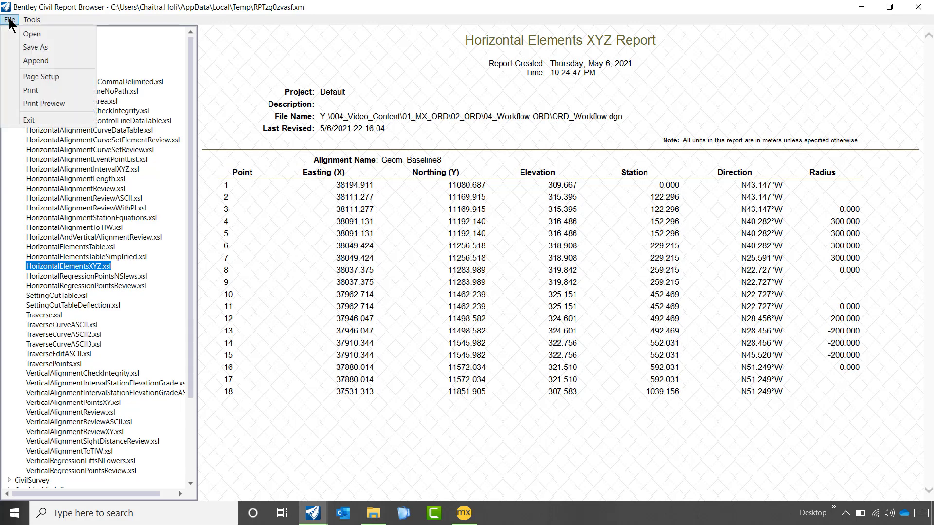
left_click(33, 49)
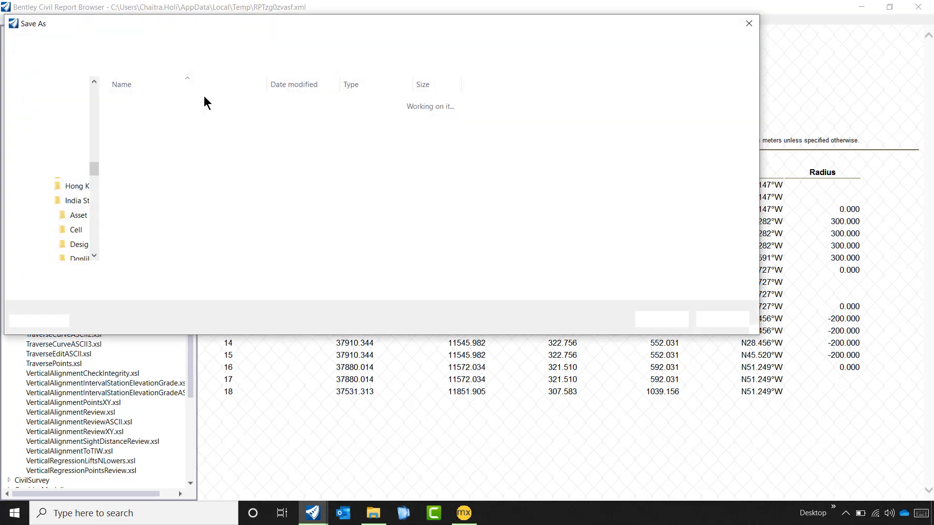
left_click_drag(95, 165, 86, 75)
left_click(54, 162)
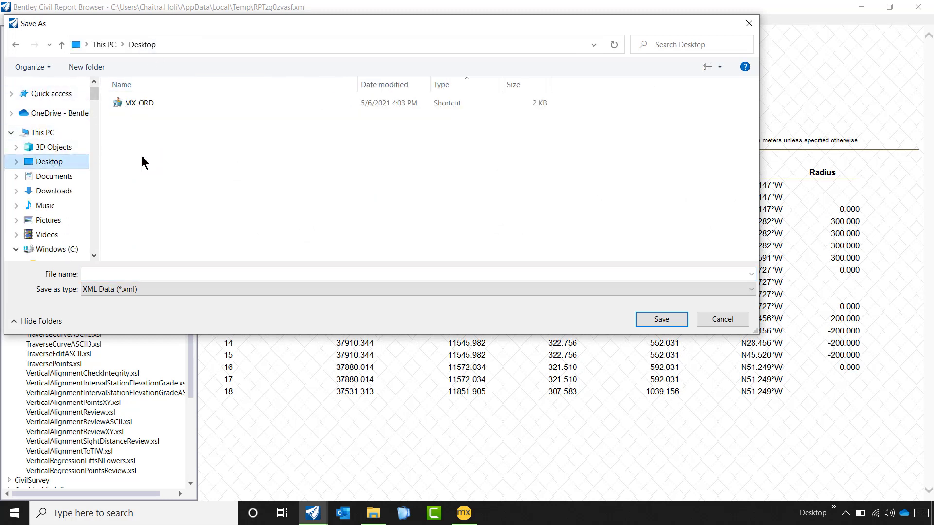
double_click(156, 107)
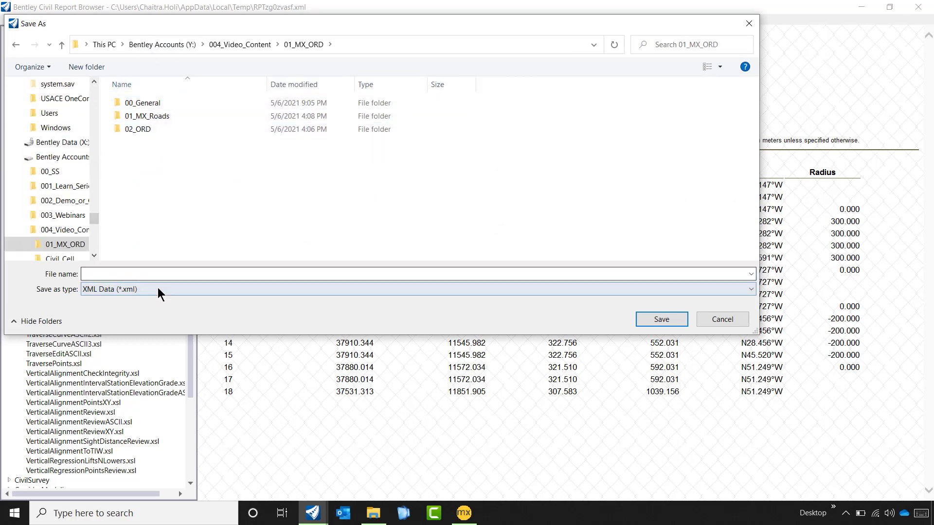
left_click(177, 127)
double_click(176, 128)
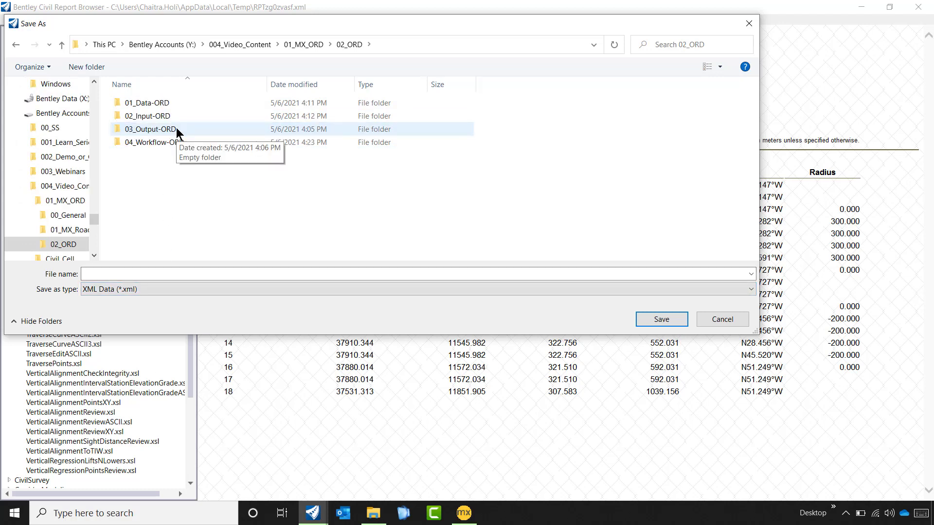
double_click(177, 127)
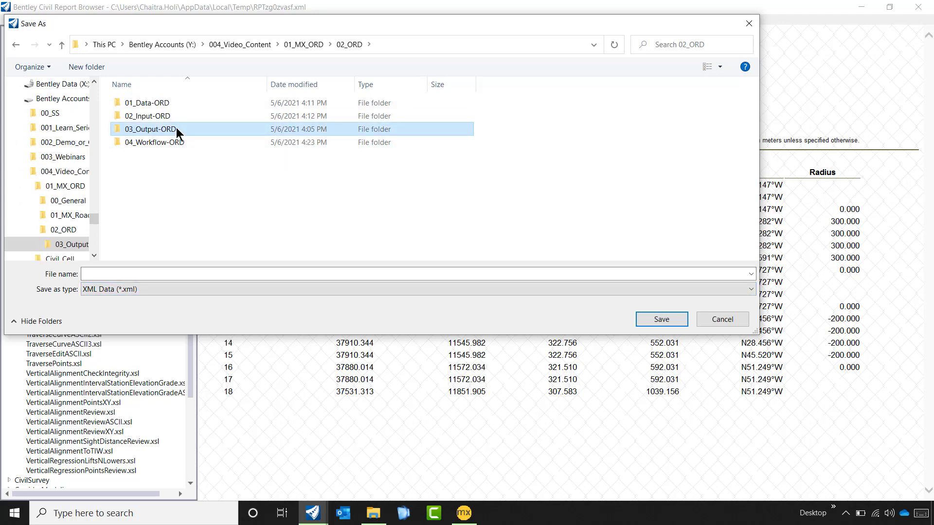
left_click(177, 273)
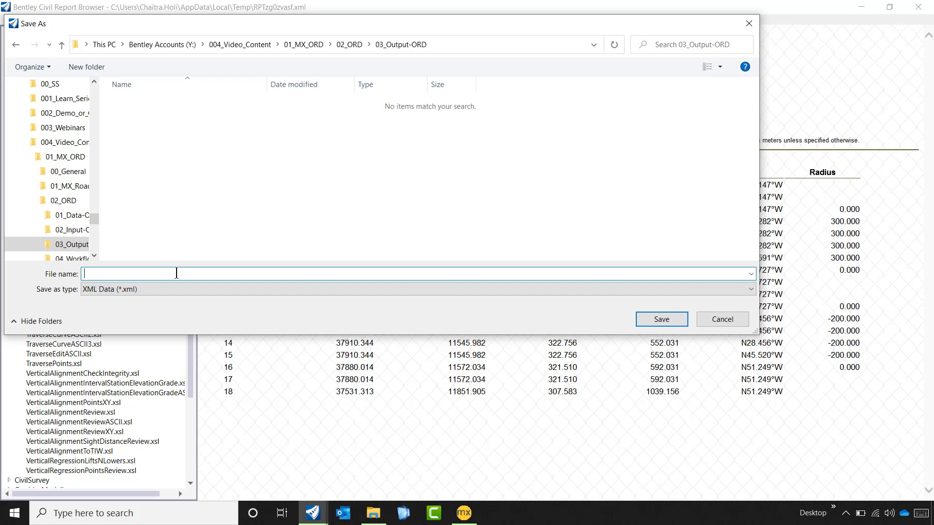
type("HA_Report")
left_click(669, 319)
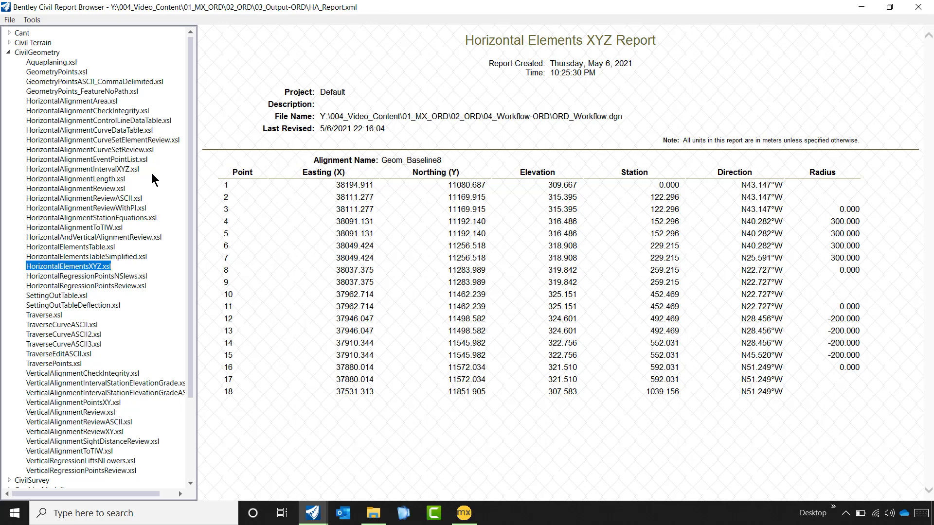
left_click(917, 7)
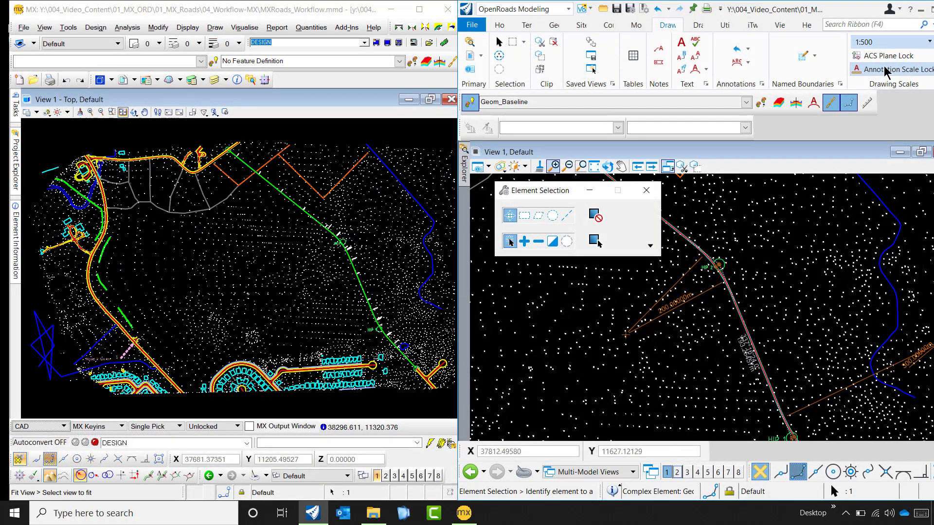
- Open the profile model of the Geom_Baseline alignment in View 2
left_click(690, 219)
scroll(691, 222, "up", 2)
left_click(695, 263)
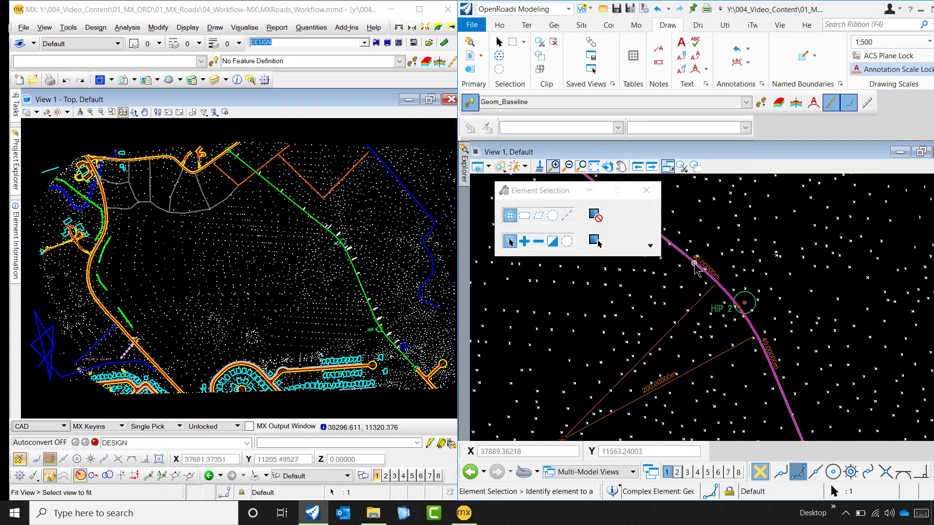
left_click(727, 262)
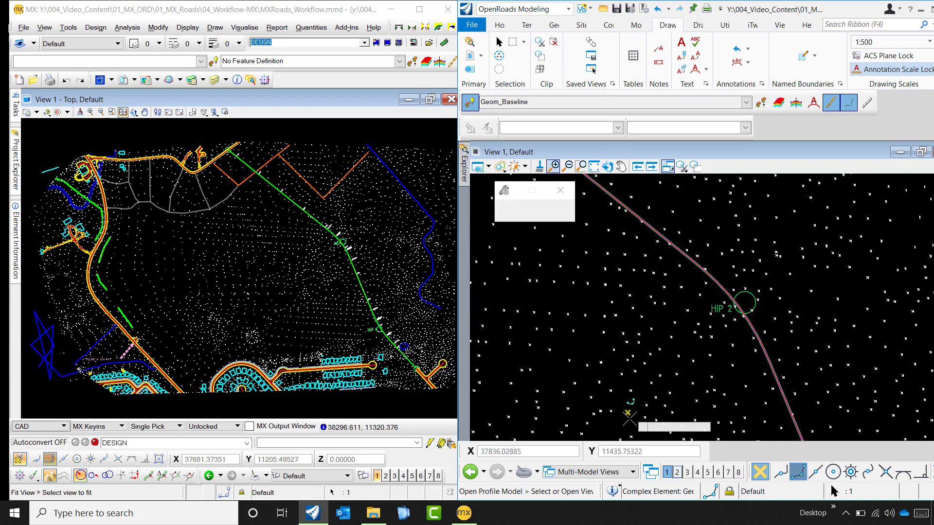
left_click(676, 473)
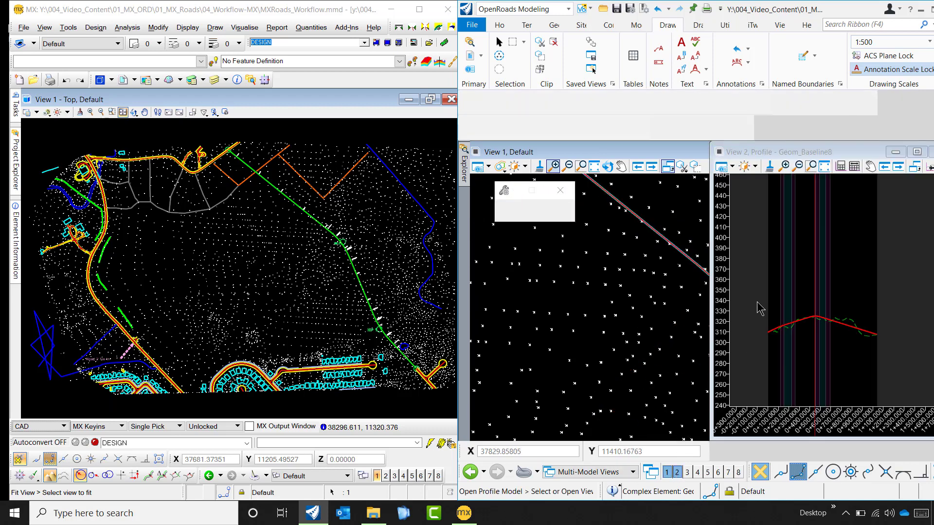
left_click(780, 344)
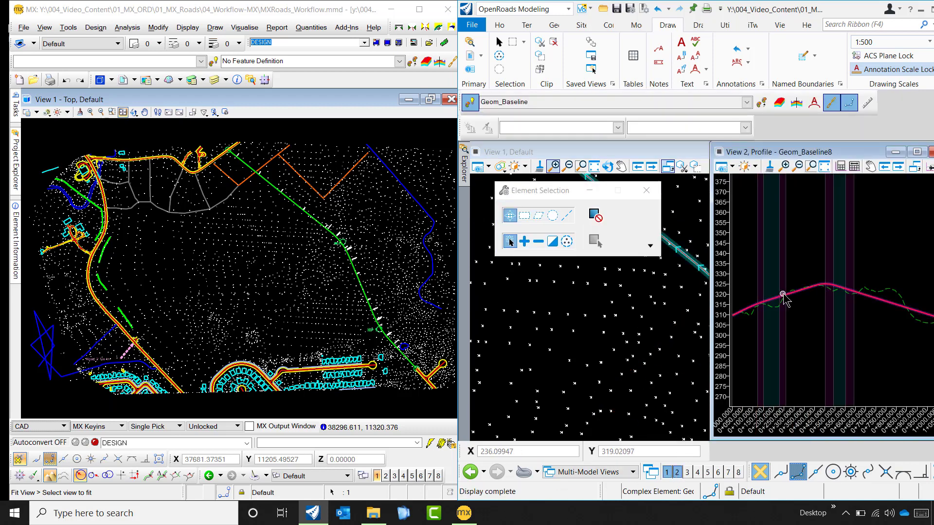
- Generate a vertical geometry report for the alignment's active profile and maximize the report browser
scroll(780, 300, "up", 3)
left_click(775, 302)
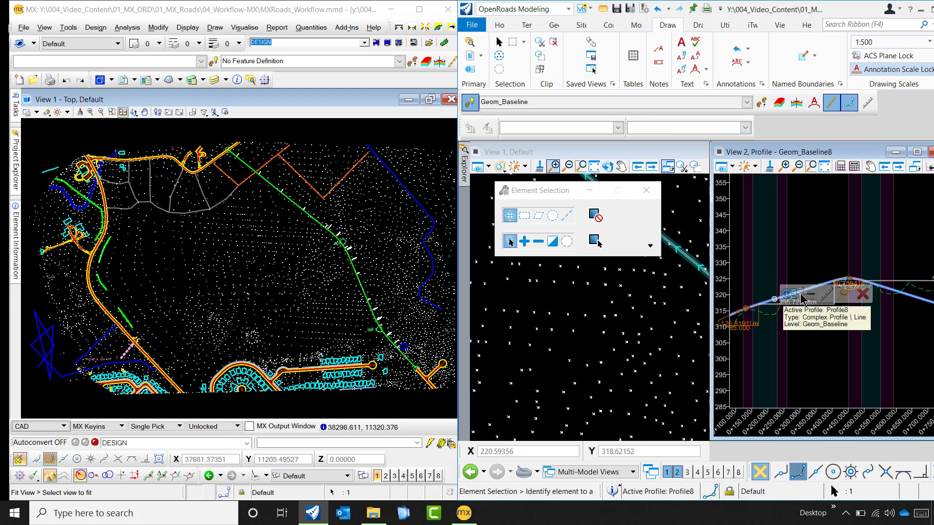
left_click(844, 294)
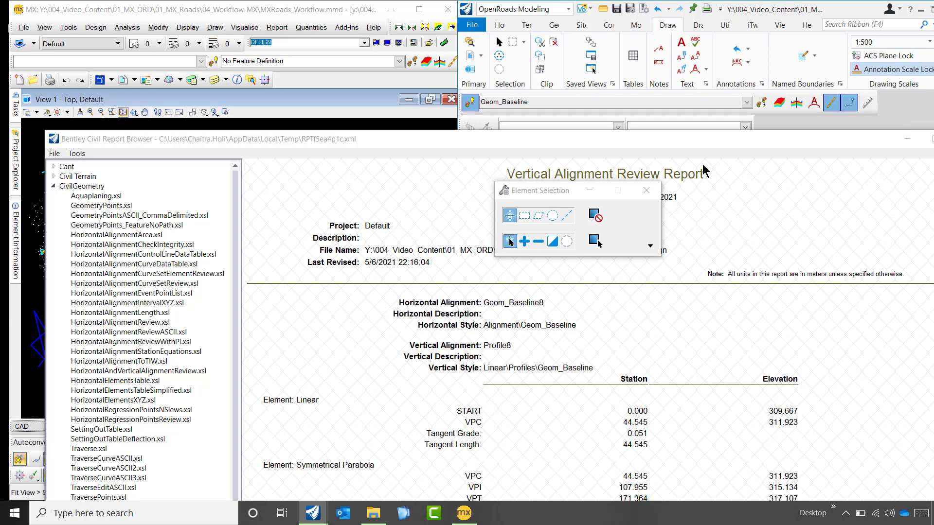
double_click(702, 139)
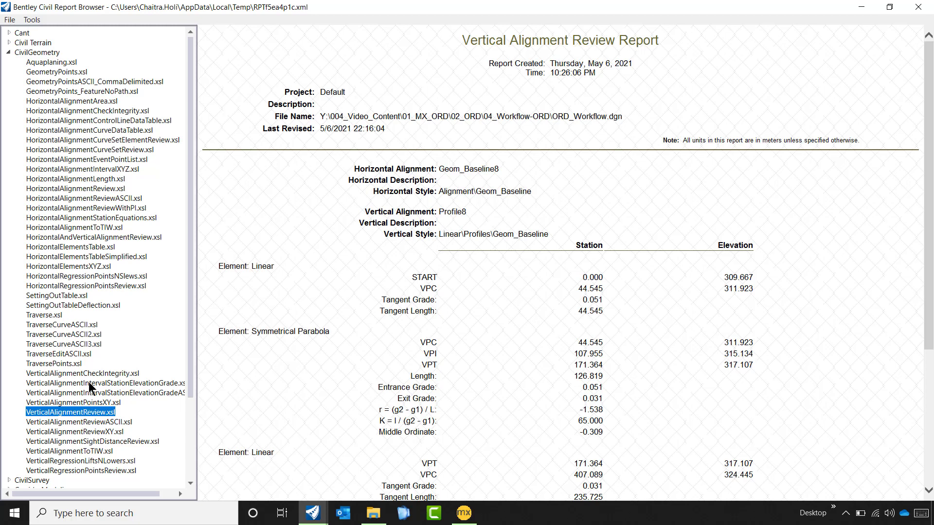
- Preview the vertical report in the regression, TIW, sight distance and ASCII formats, ending with the VerticalAlignmentReviewXY.xsl stylesheet
left_click(100, 470)
left_click(98, 452)
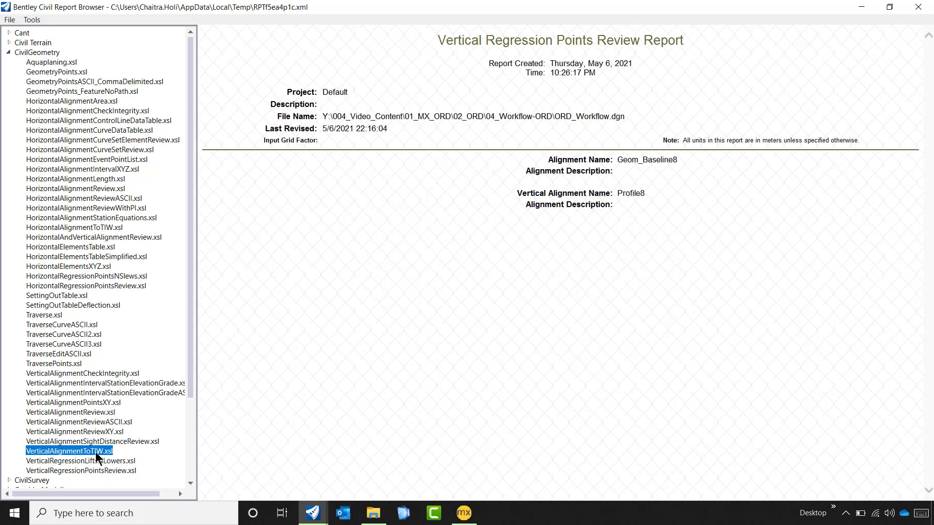
left_click(98, 442)
left_click(103, 431)
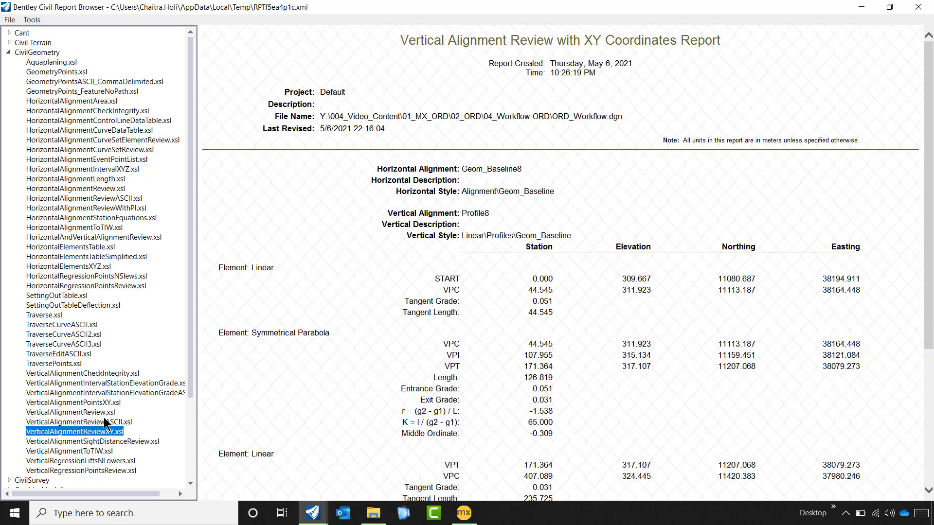
left_click(105, 422)
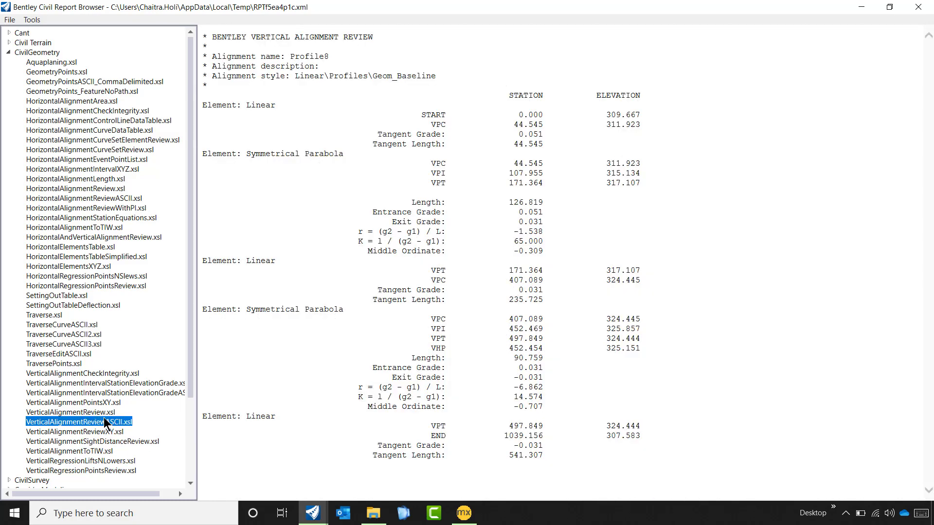
left_click(89, 433)
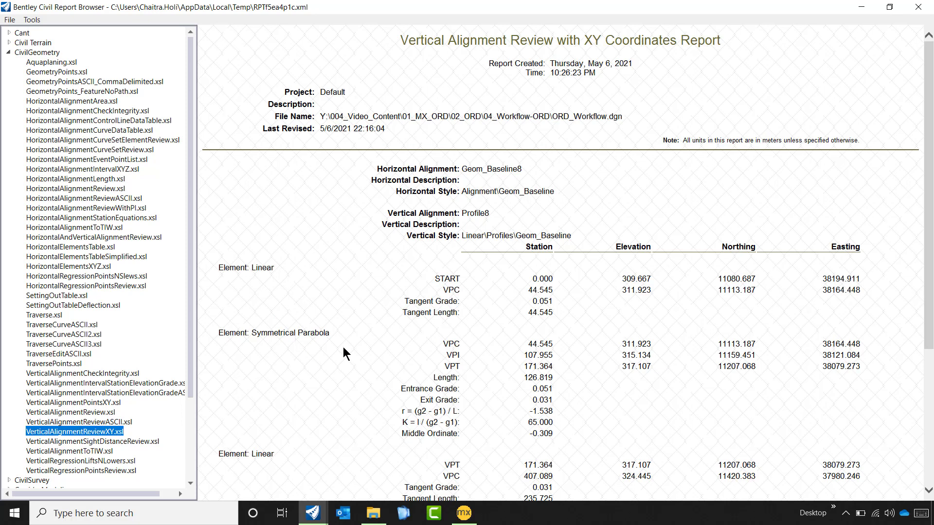
scroll(398, 332, "down", 1)
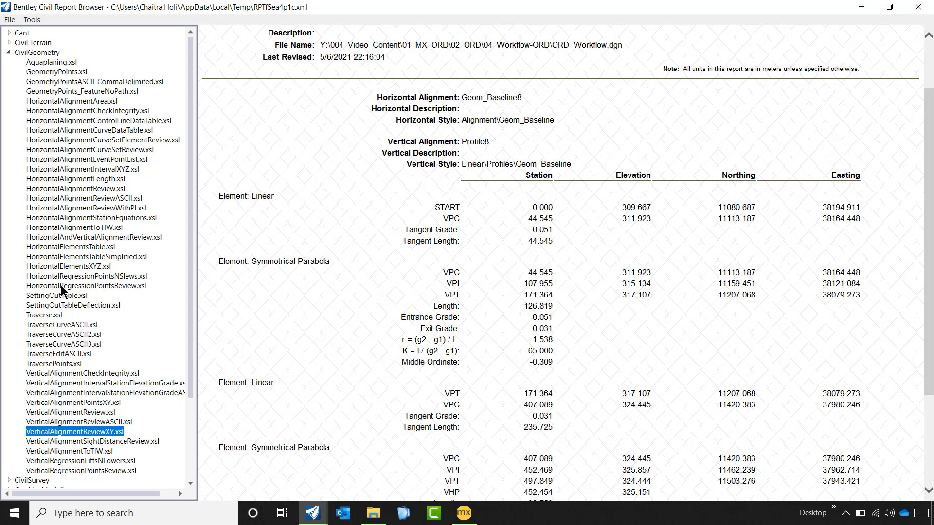
- Save the vertical alignment report as Excel file (*.xlsx) VA_Report in the 02_ORD\03_Output-ORD folder
left_click(10, 20)
left_click(62, 47)
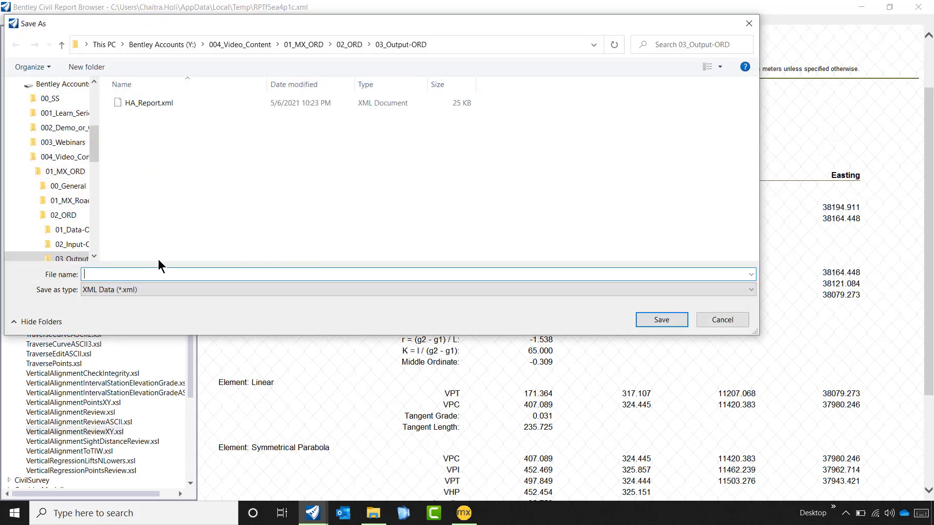
type("VA_Report")
left_click(173, 290)
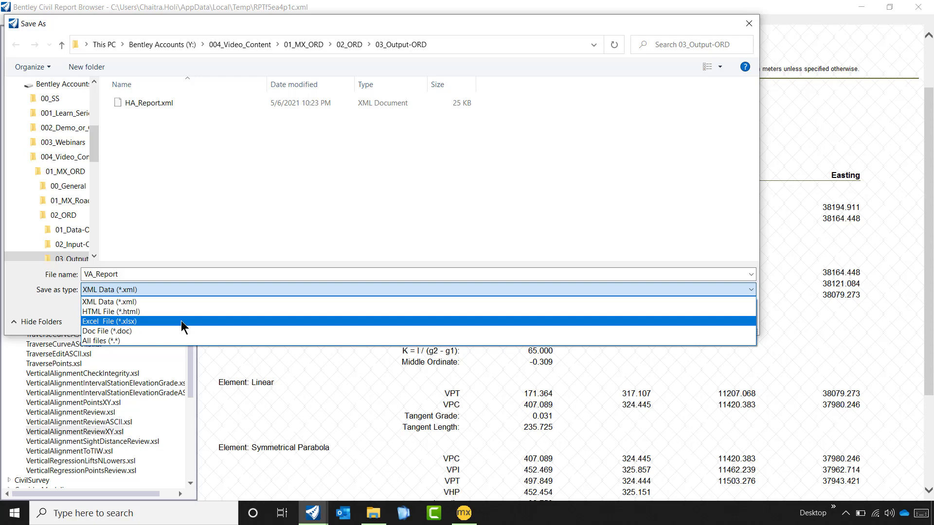
left_click(181, 321)
left_click(655, 321)
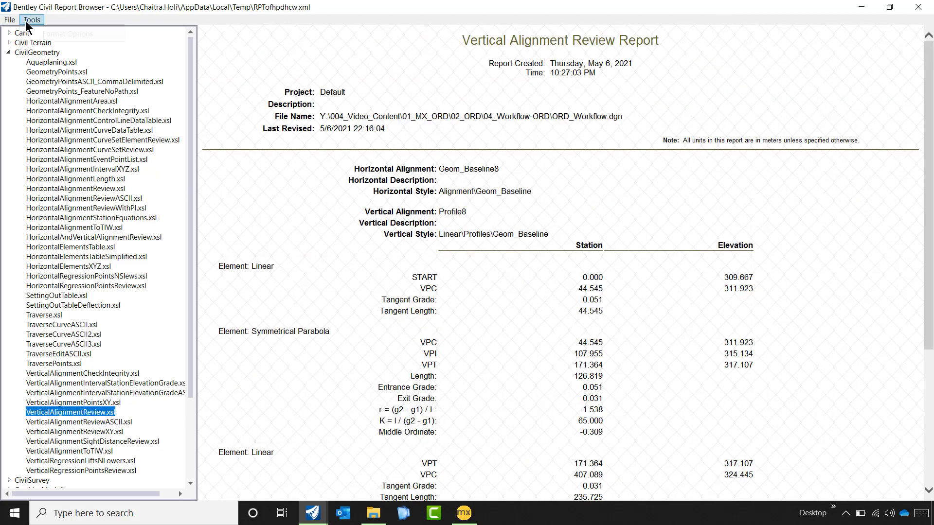
- Set the vertical report's station format to ss+ss.ss in the format options, and close the report browser and the Element Selection box
left_click(26, 20)
left_click(57, 36)
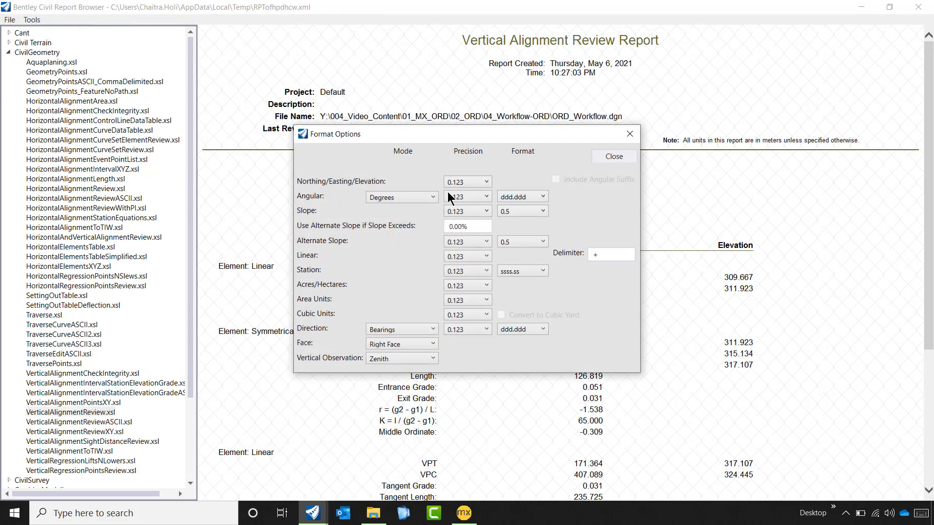
left_click_drag(486, 134, 466, 64)
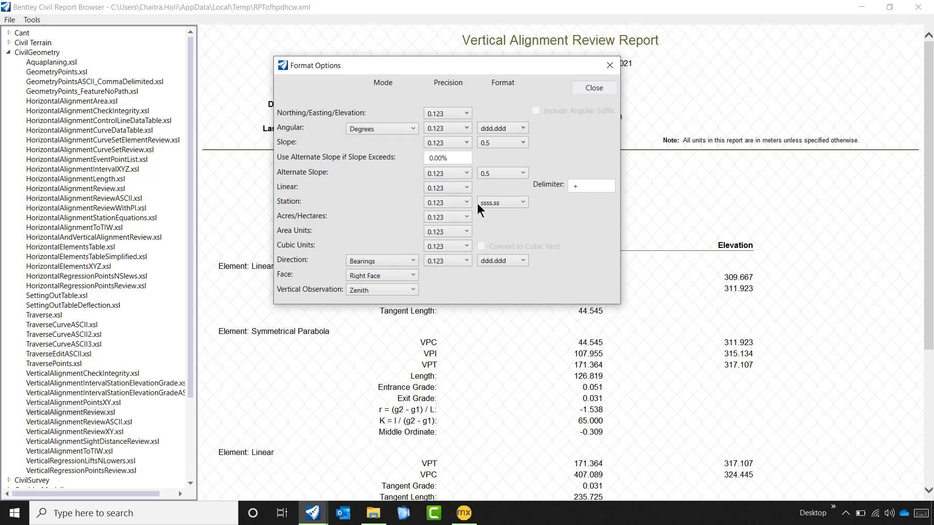
left_click(511, 206)
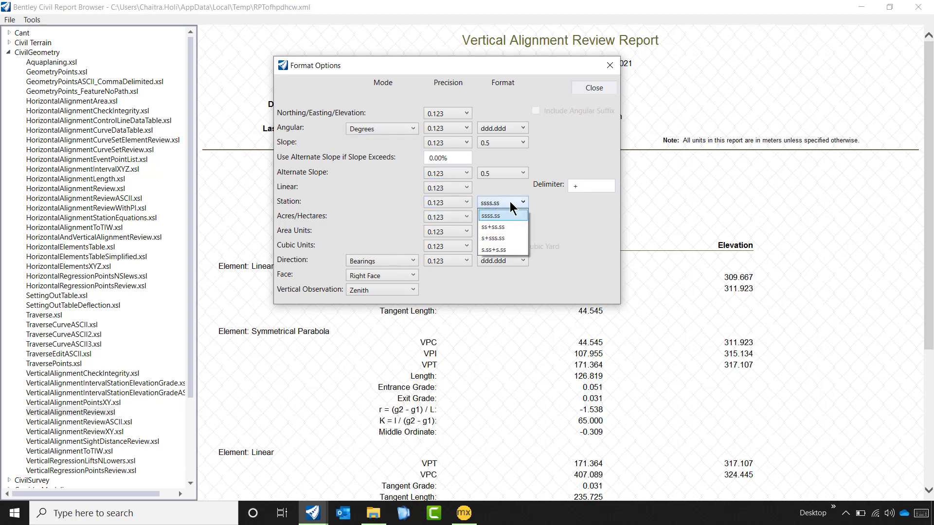
left_click(510, 202)
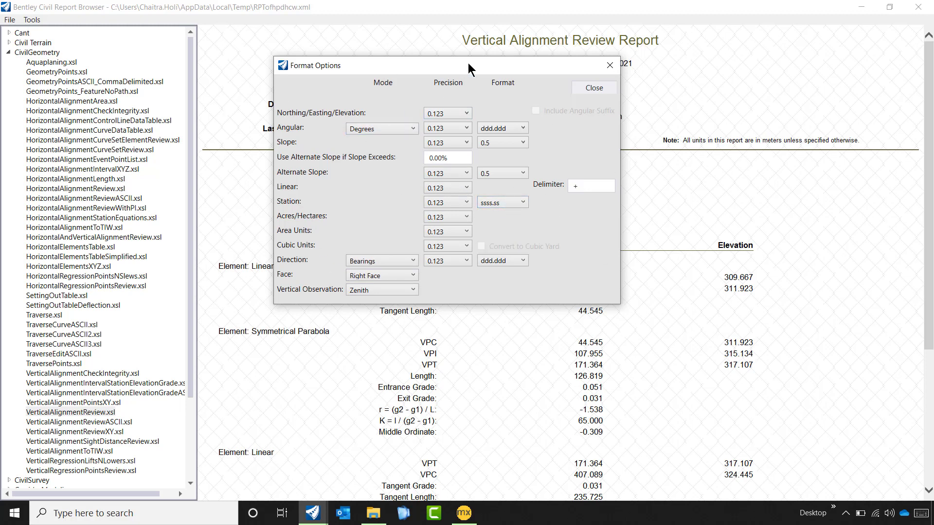
left_click_drag(451, 63, 256, 75)
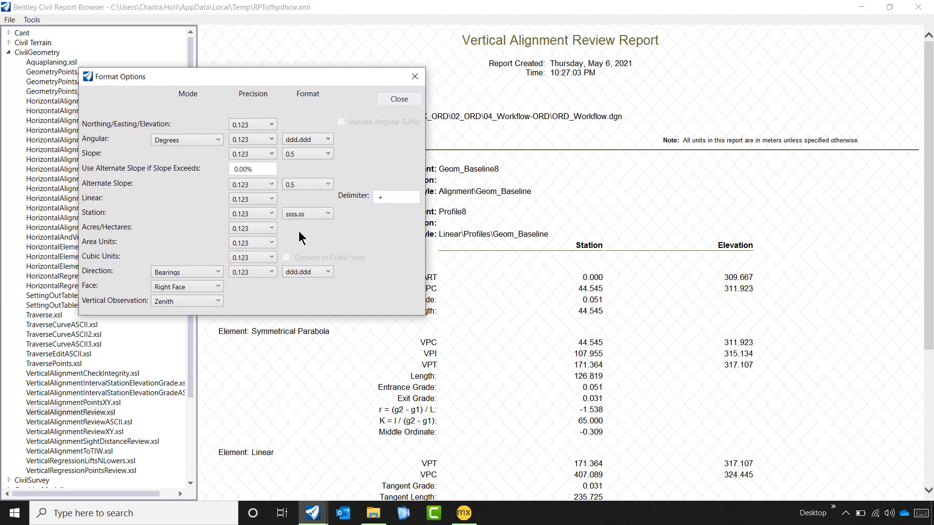
left_click(326, 219)
left_click(314, 239)
left_click(396, 100)
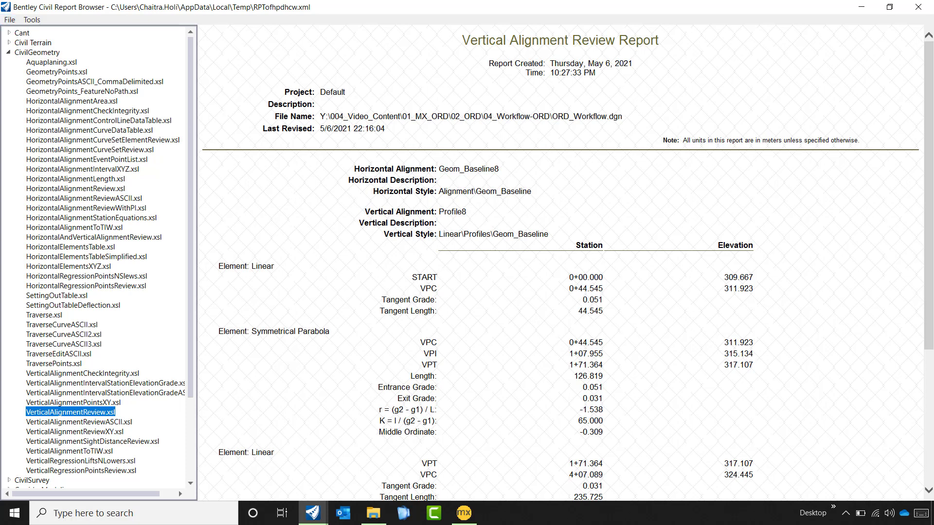
left_click(918, 6)
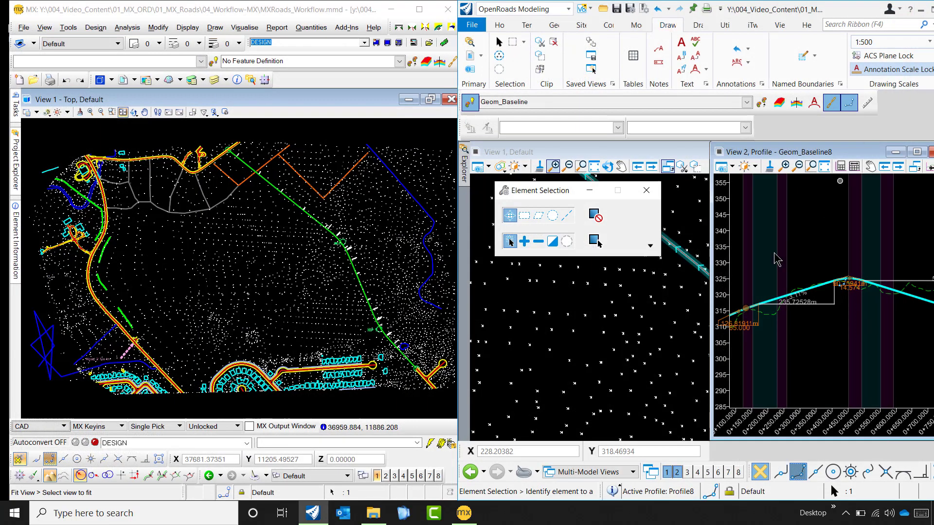
left_click(646, 190)
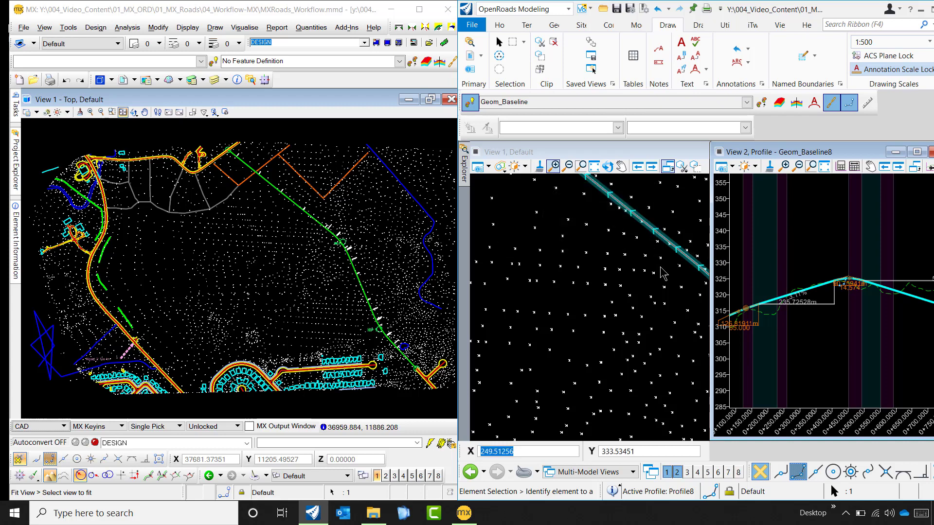